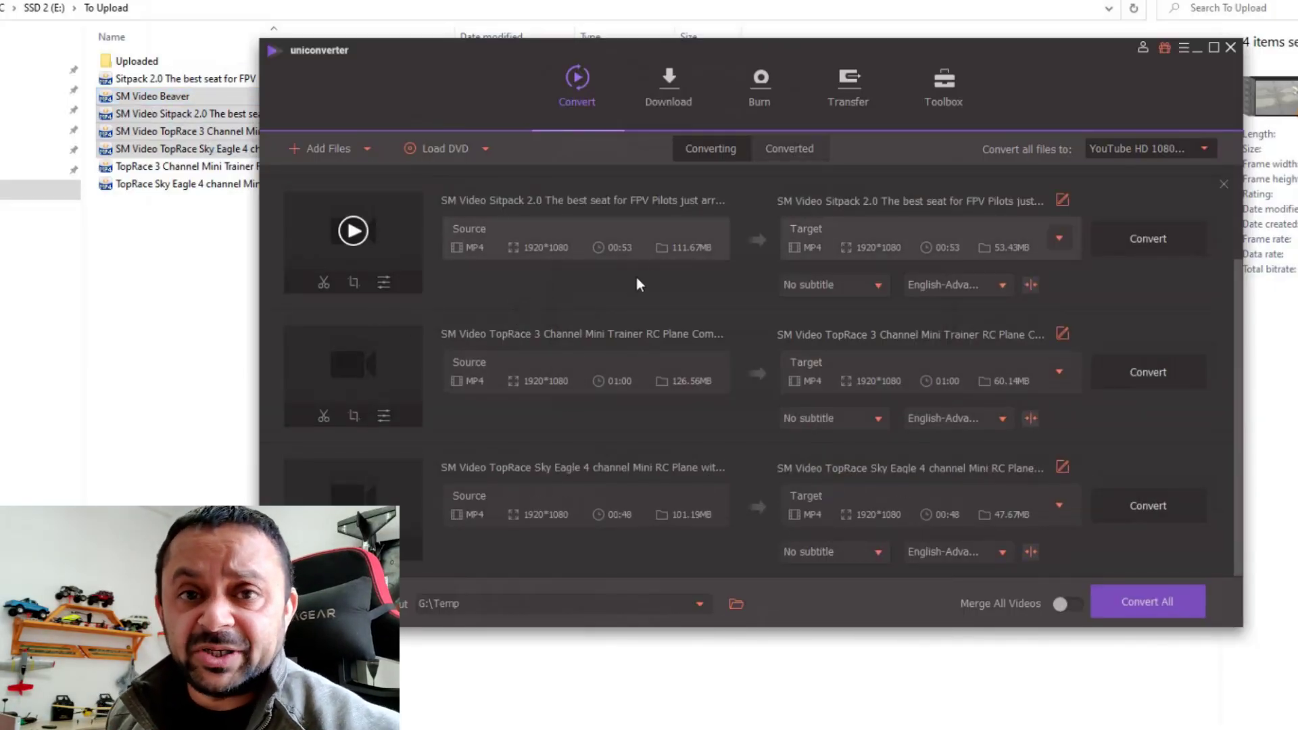
Set all files to convert with the Facebook video preset.
left_click(1204, 148)
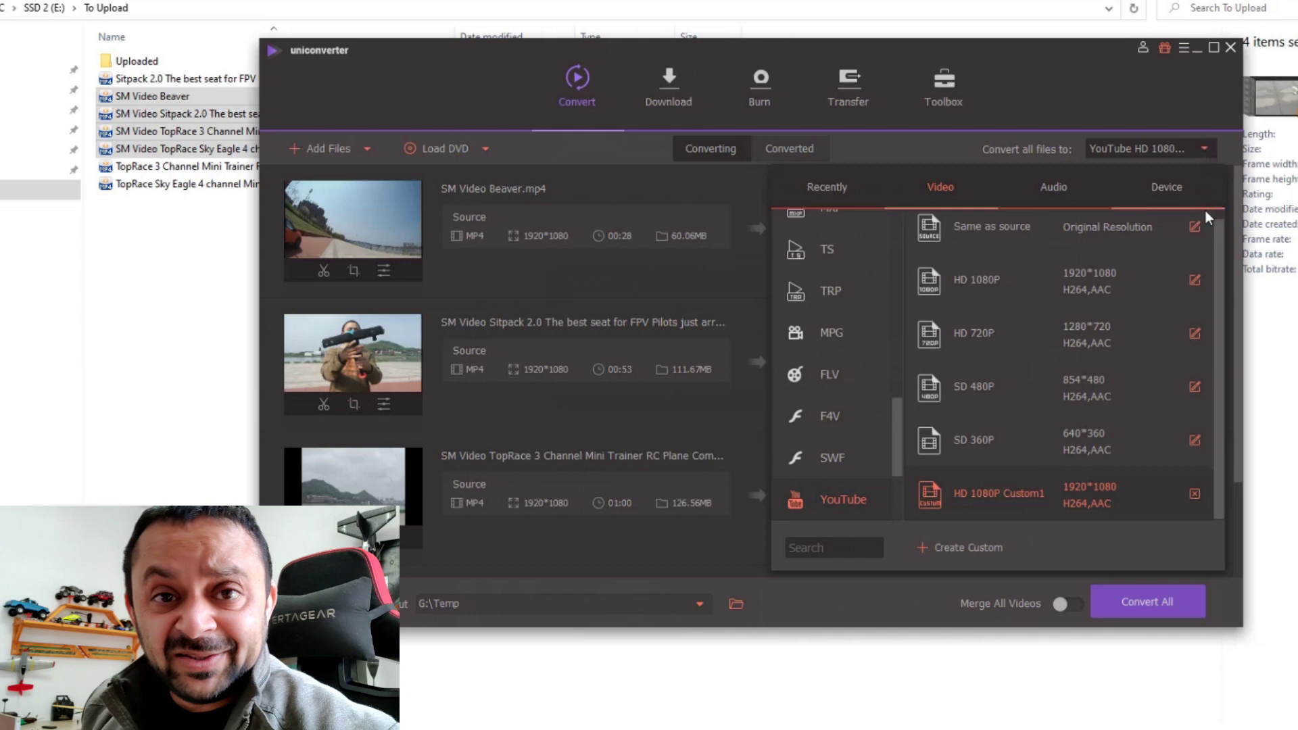
scroll(875, 457, "down", 3)
scroll(843, 339, "down", 1)
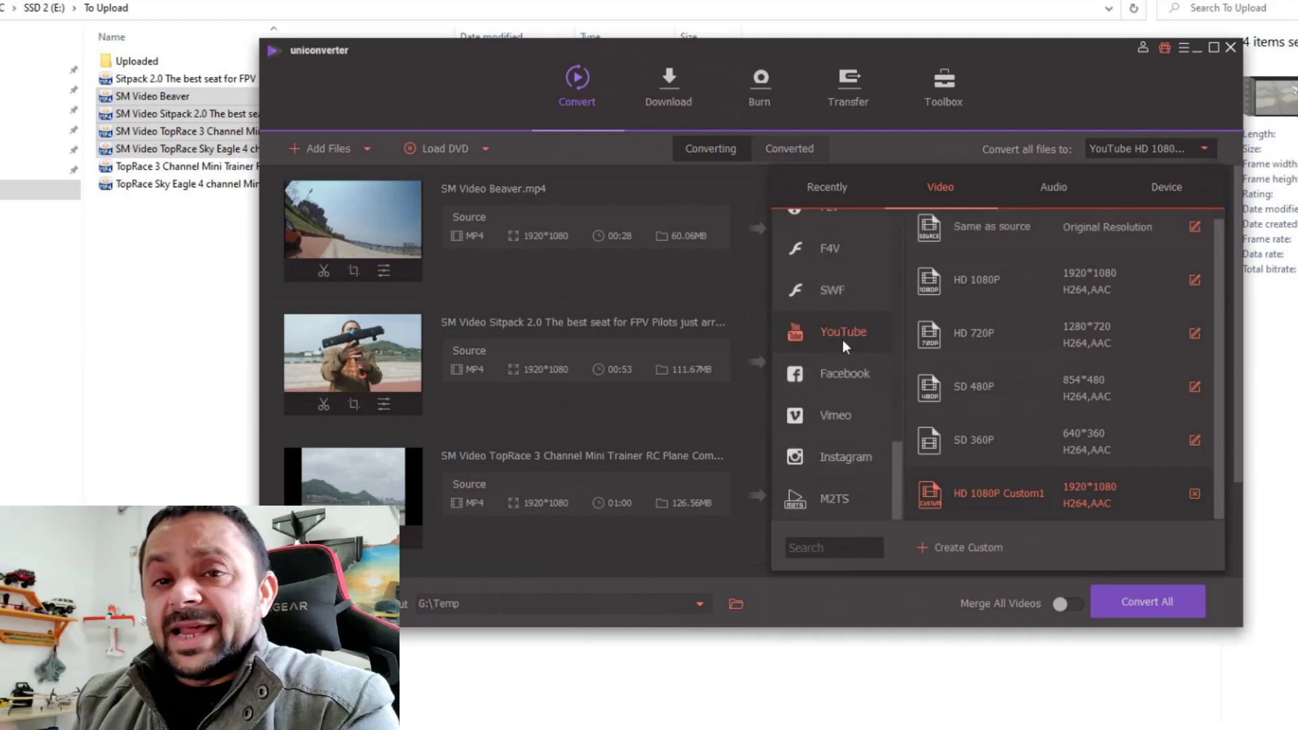
left_click(834, 378)
left_click(1000, 234)
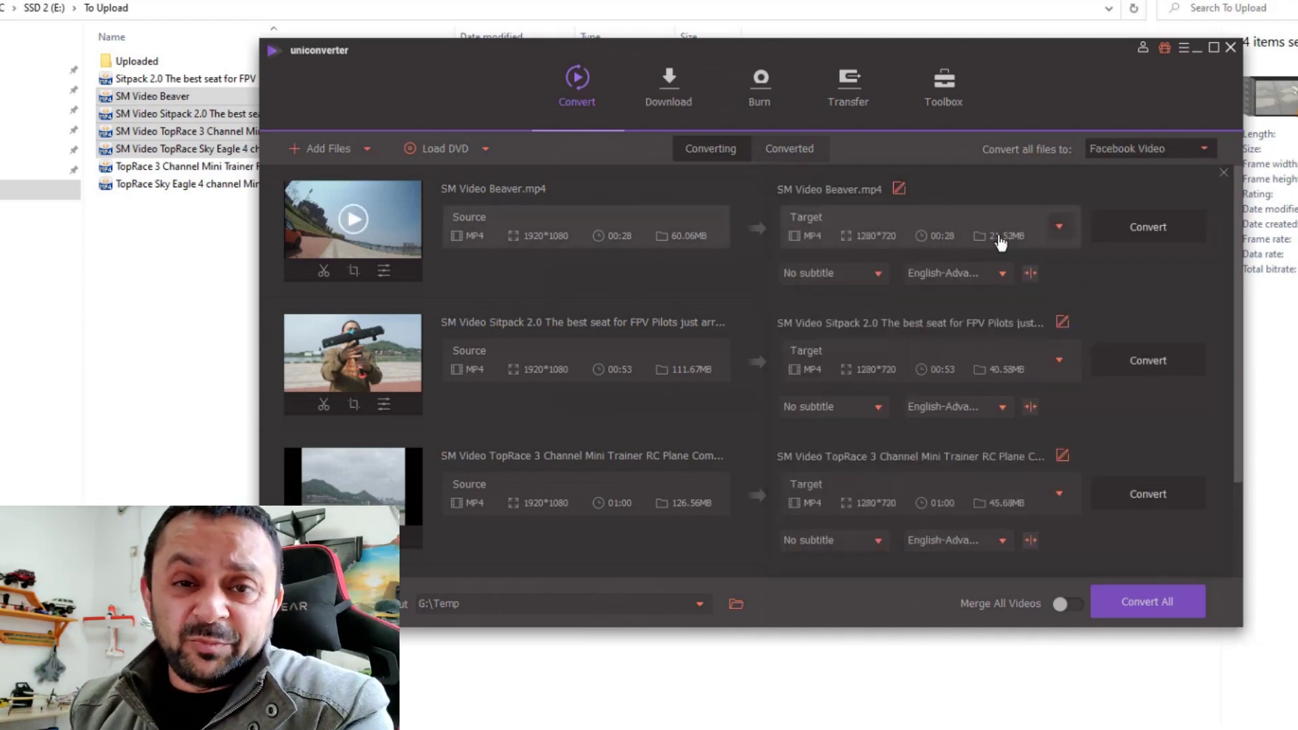
Review frame rate and video bitrate options in the custom Same as source preset settings, then dismiss them.
left_click(1059, 226)
left_click(1073, 316)
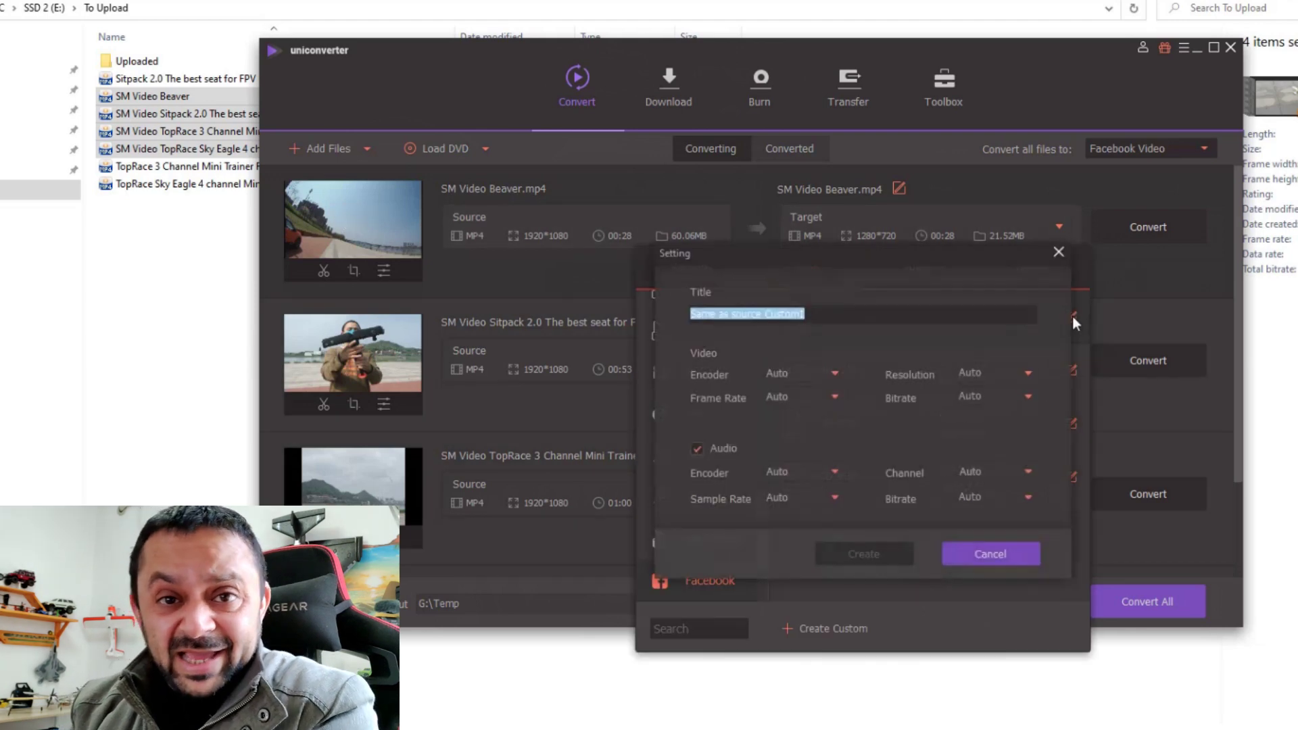
left_click(836, 397)
left_click(1029, 396)
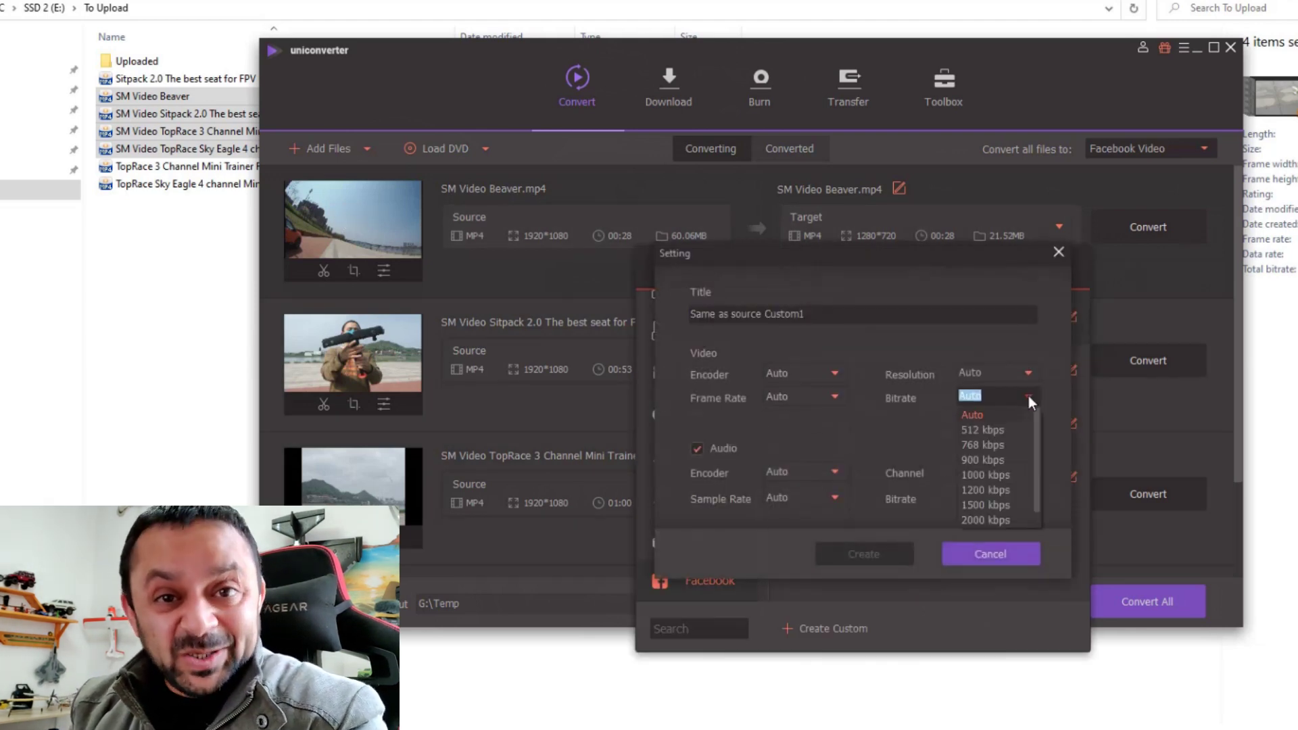
left_click(964, 553)
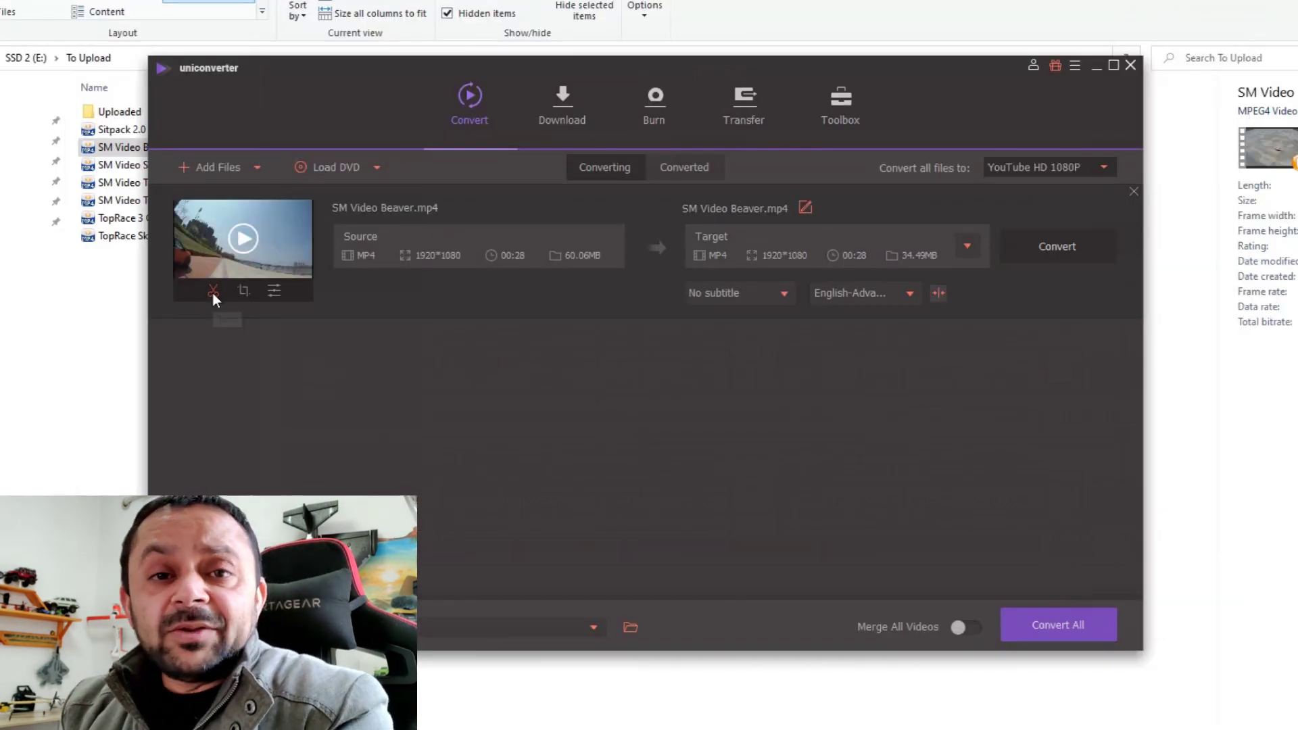
Trim the Beaver clip to start near 0:07 and cut it into segments.
left_click(213, 292)
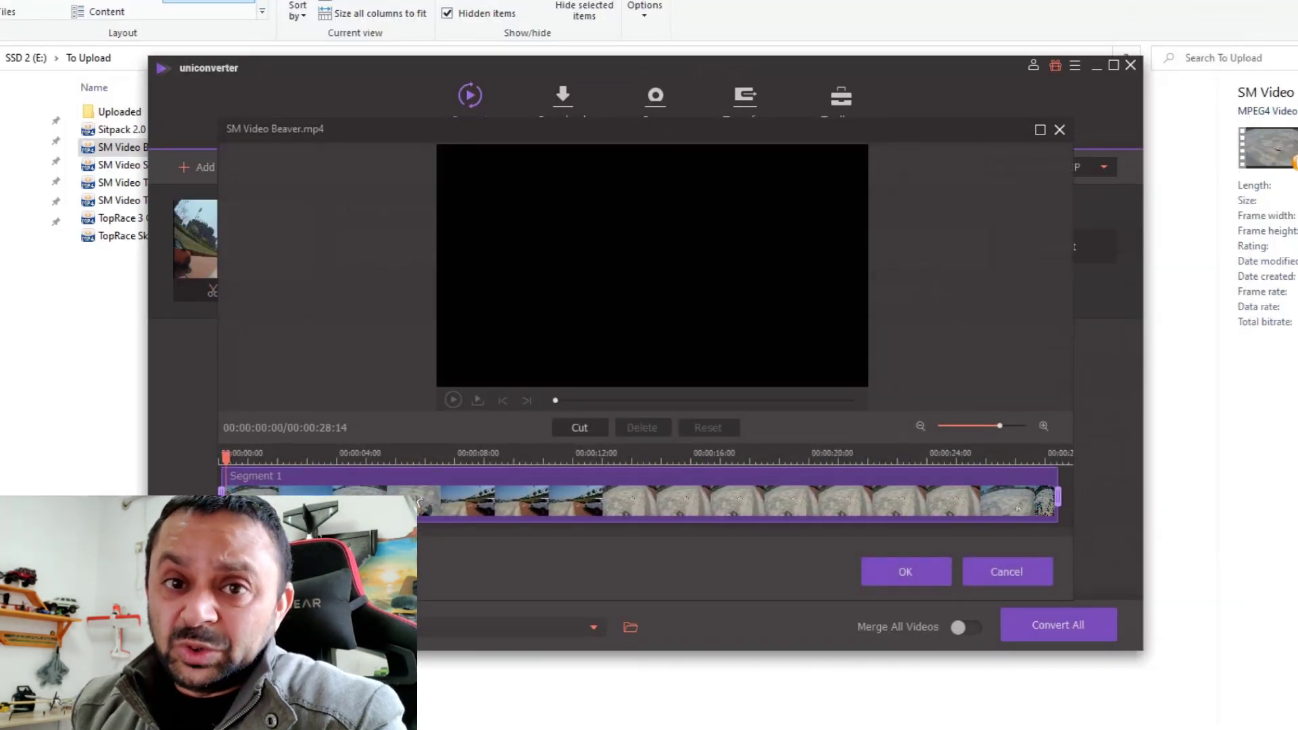
left_click_drag(222, 492, 428, 497)
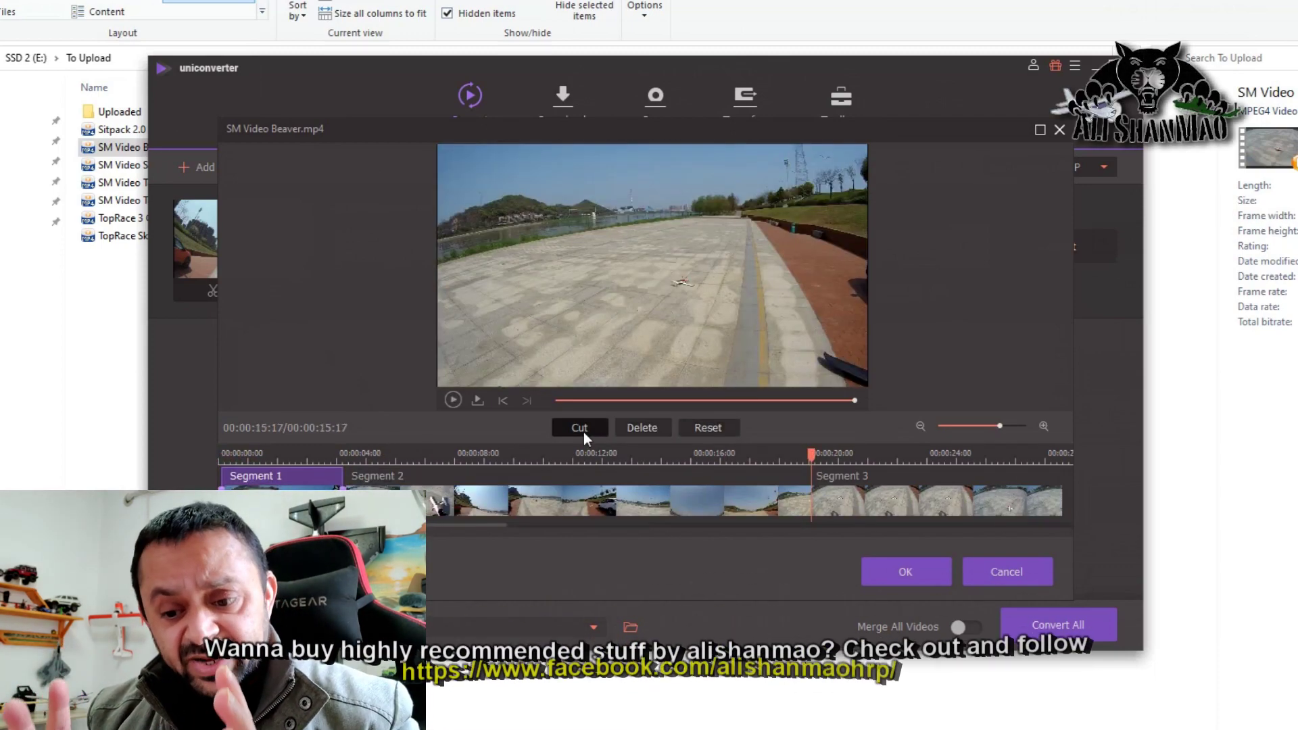
left_click(582, 430)
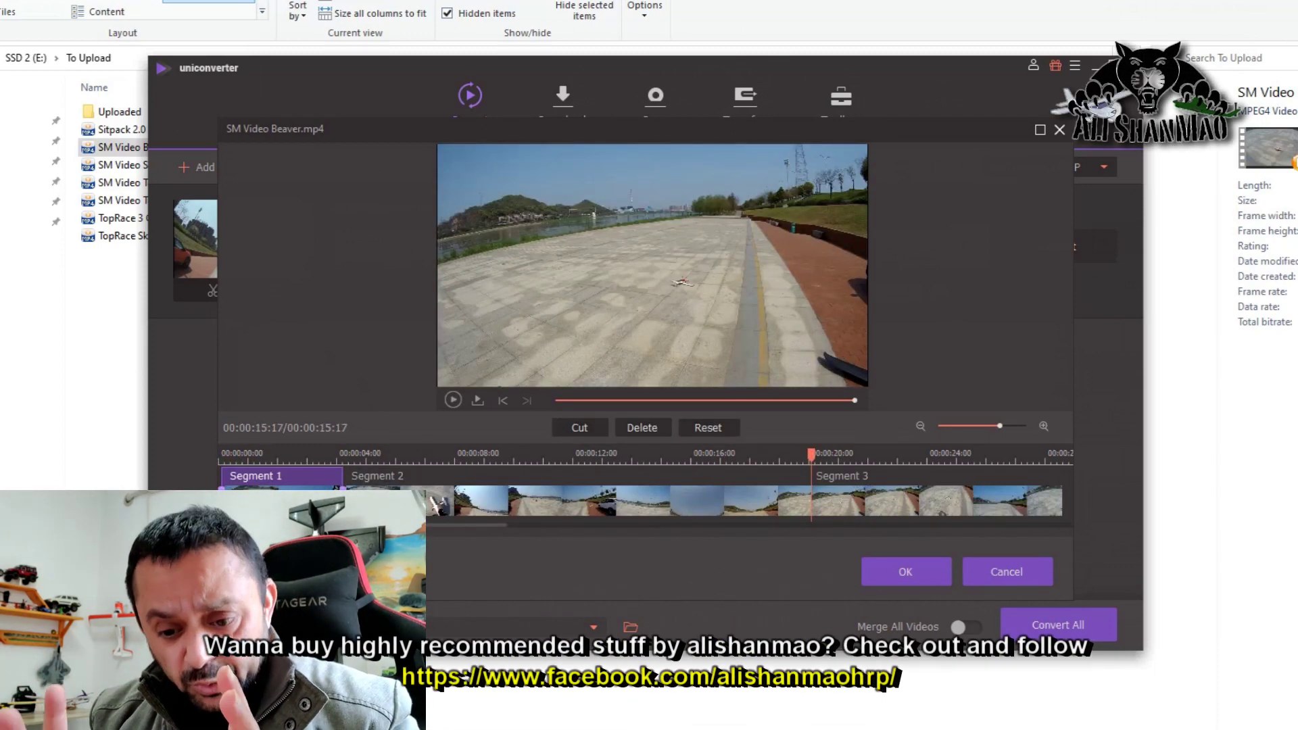
Give a trimmed segment the Retro filter, switch to another filter, and rotate it 90° and back.
left_click(964, 496)
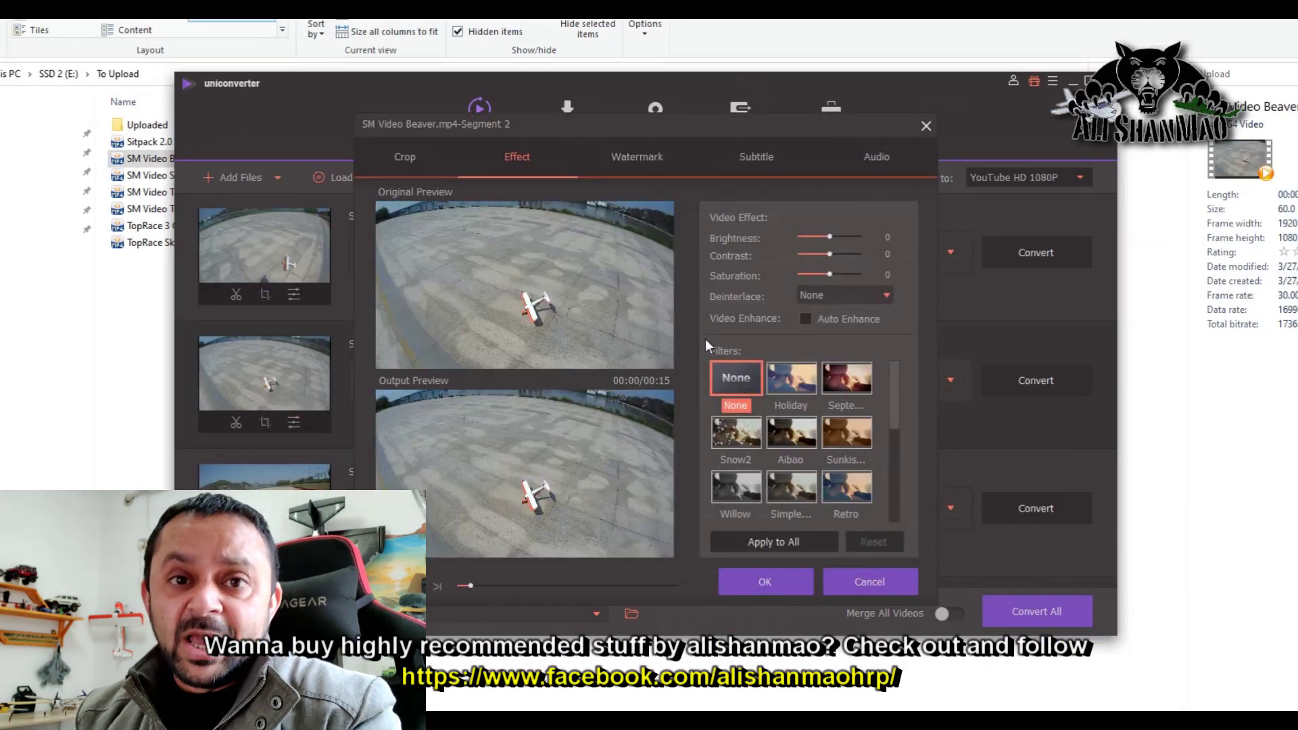
scroll(839, 473, "down", 2)
left_click(856, 430)
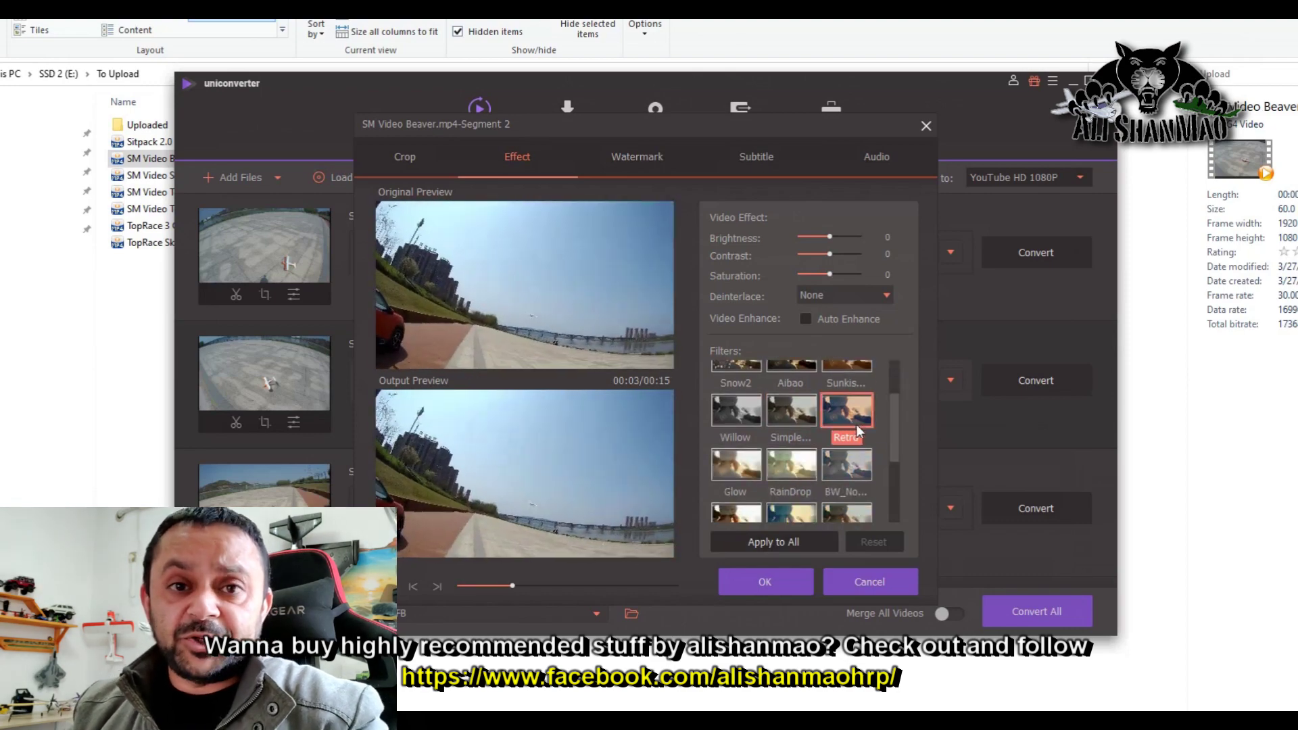
scroll(792, 473, "up", 2)
left_click(790, 490)
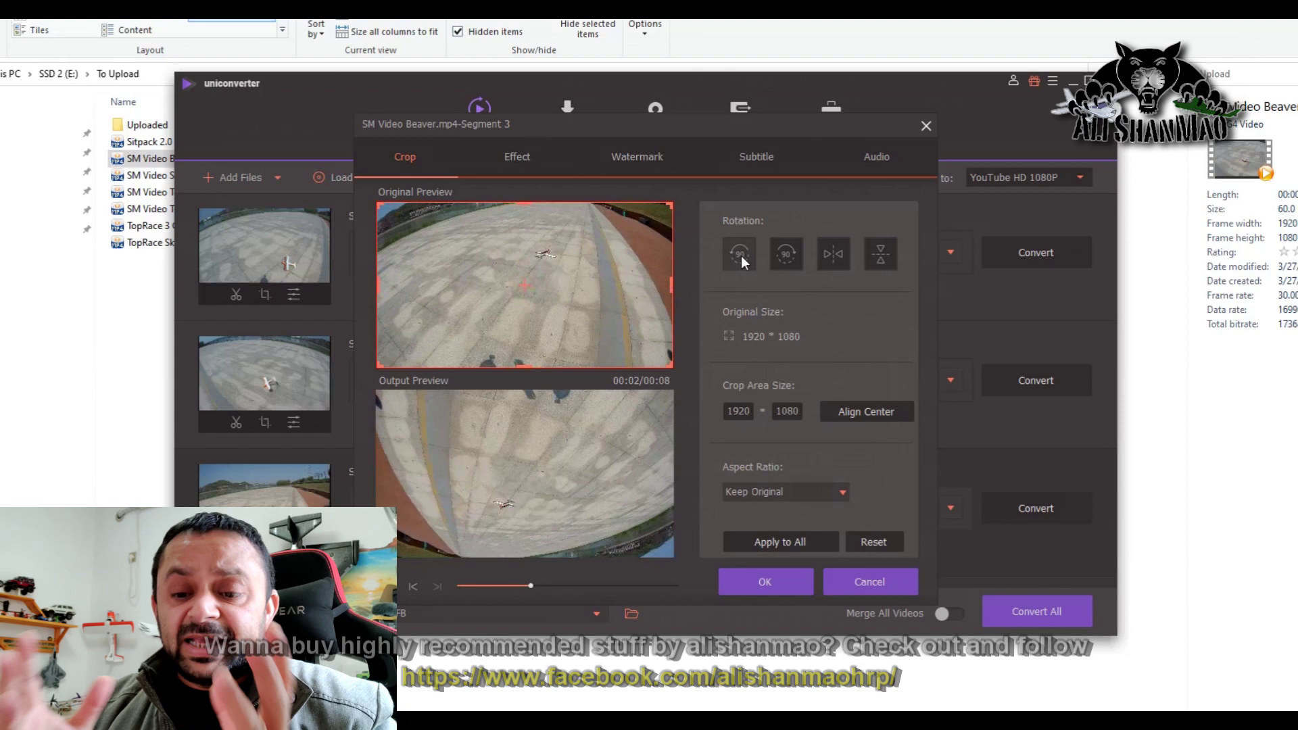
left_click(779, 257)
left_click(779, 257)
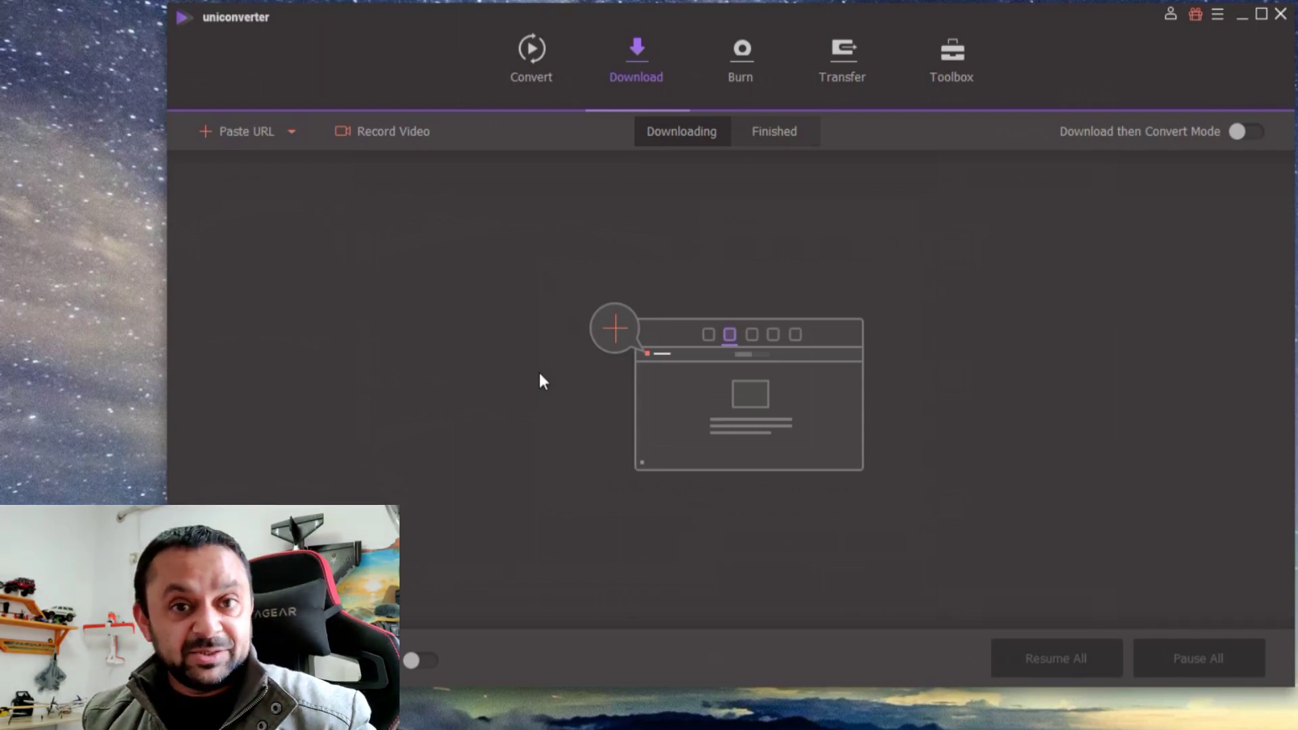
Browse the Burn and Transfer pages, ending on the Toolbox page.
left_click(733, 62)
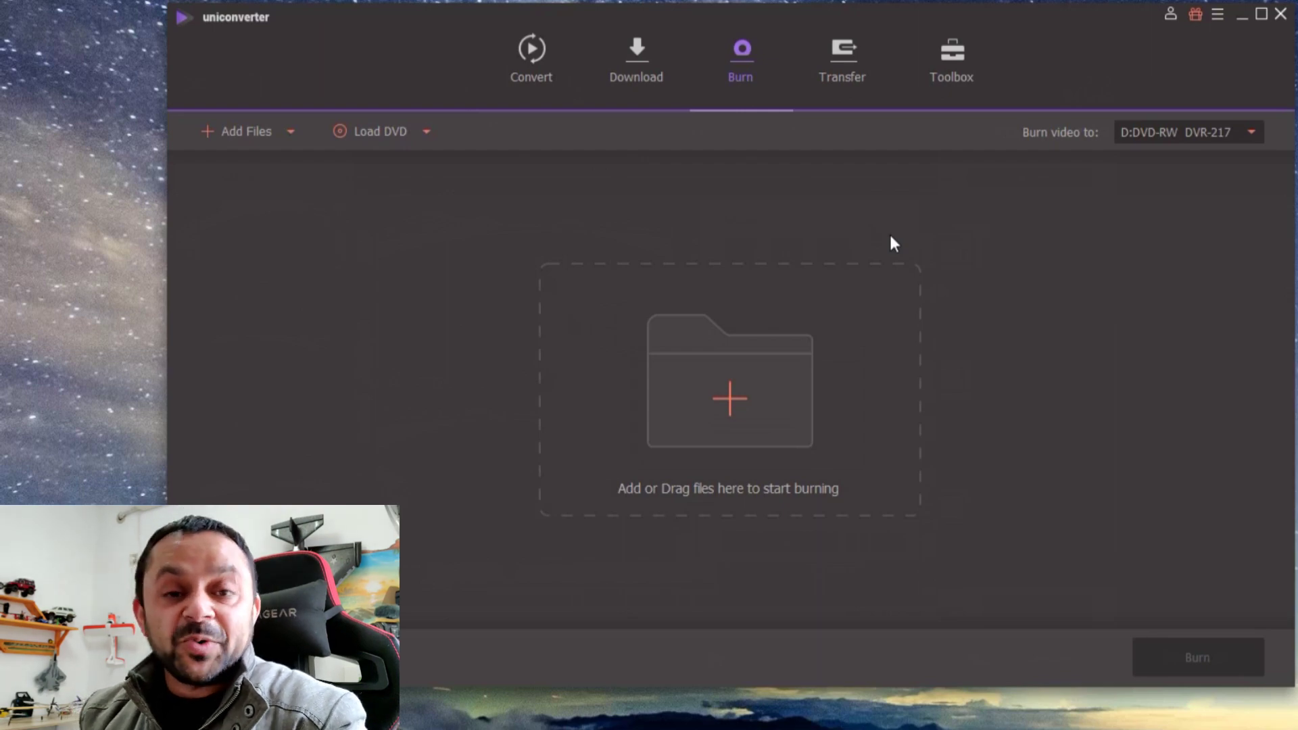
left_click(842, 68)
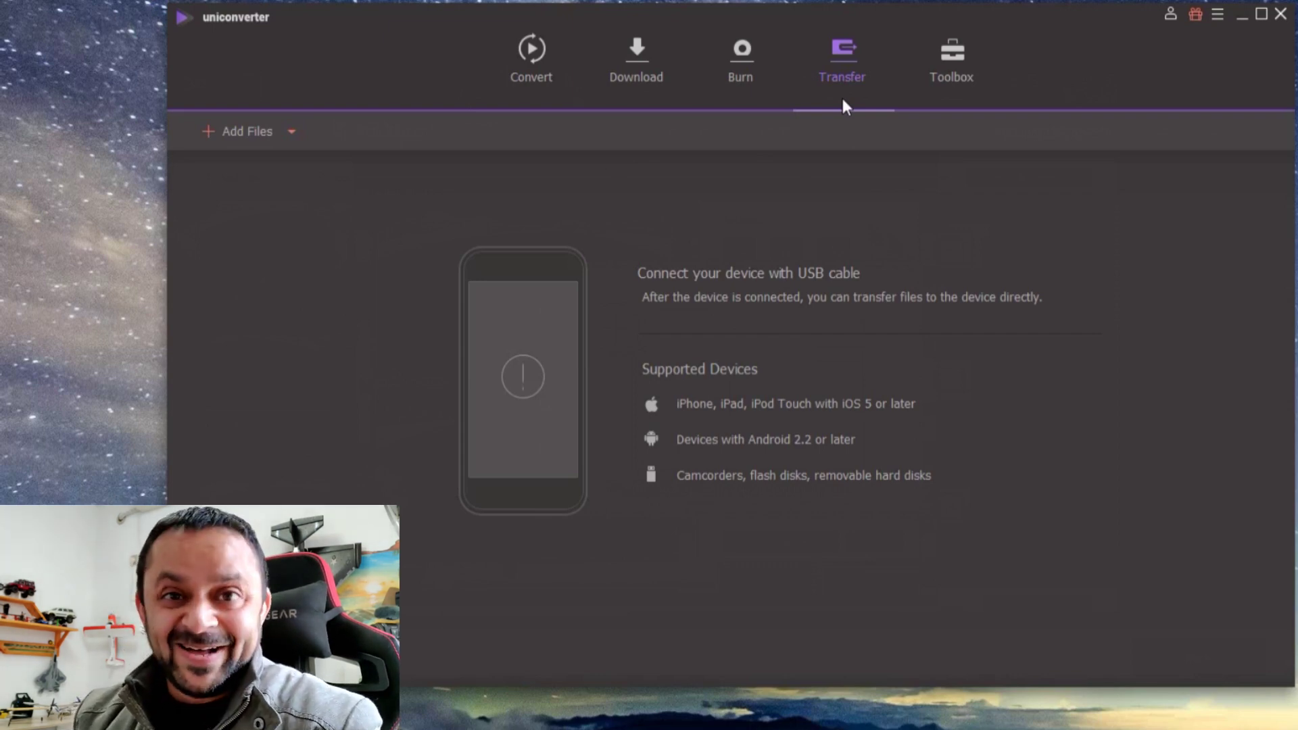
left_click(959, 101)
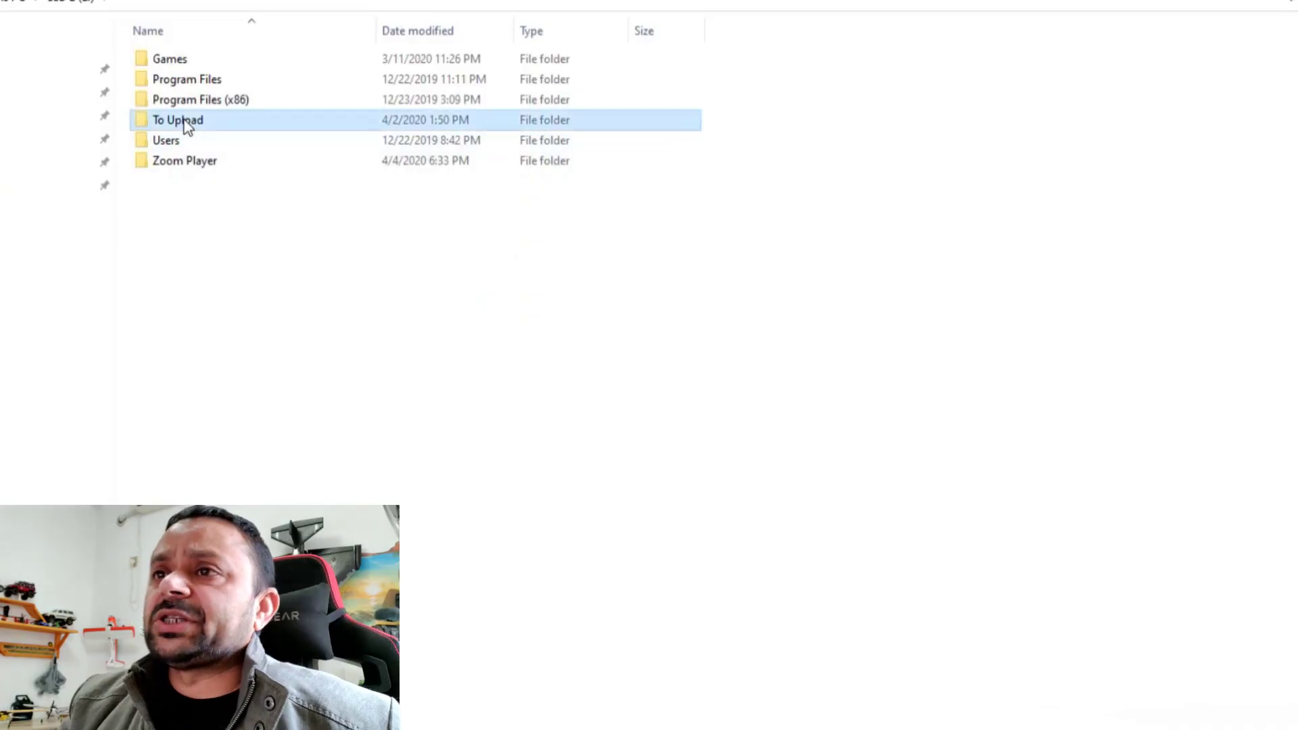
Drag the TopRace Sky Eagle 4 channel Mini RC Plane MP4 from To Upload into UniConverter.
double_click(189, 121)
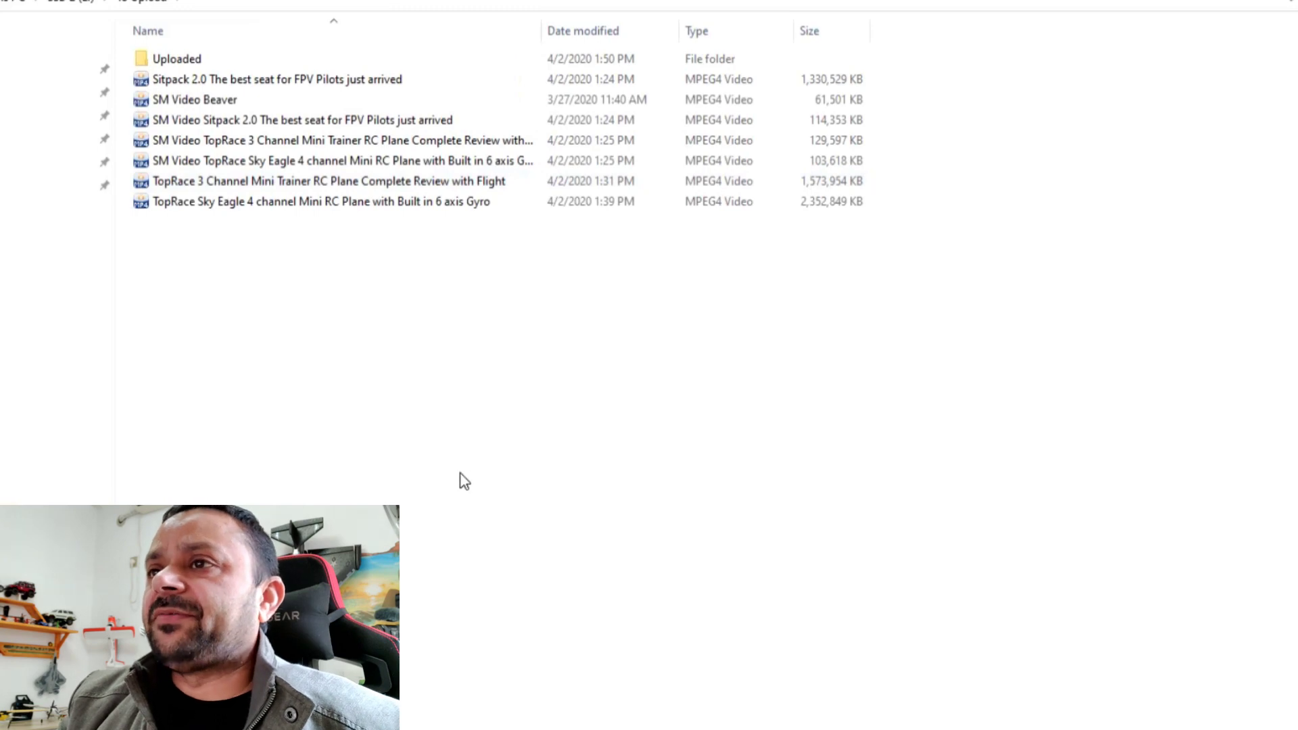
left_click(301, 207)
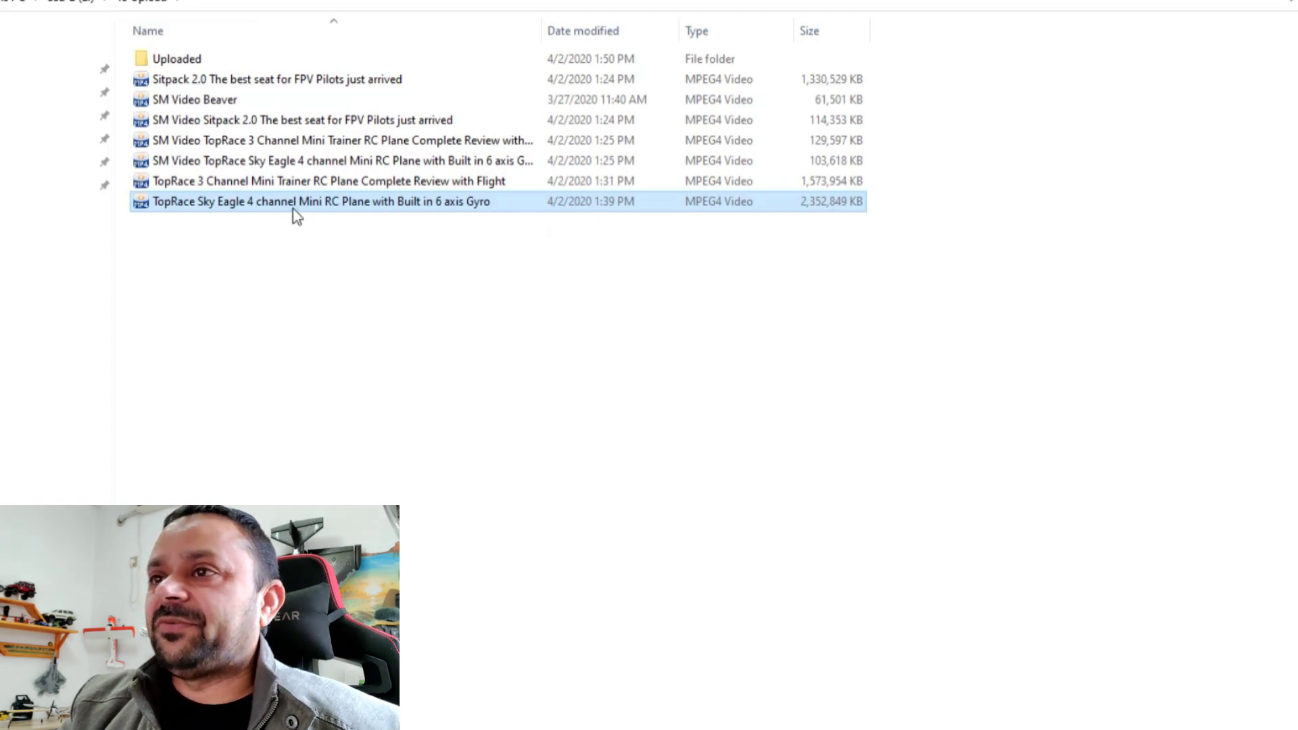
left_click_drag(291, 211, 561, 395)
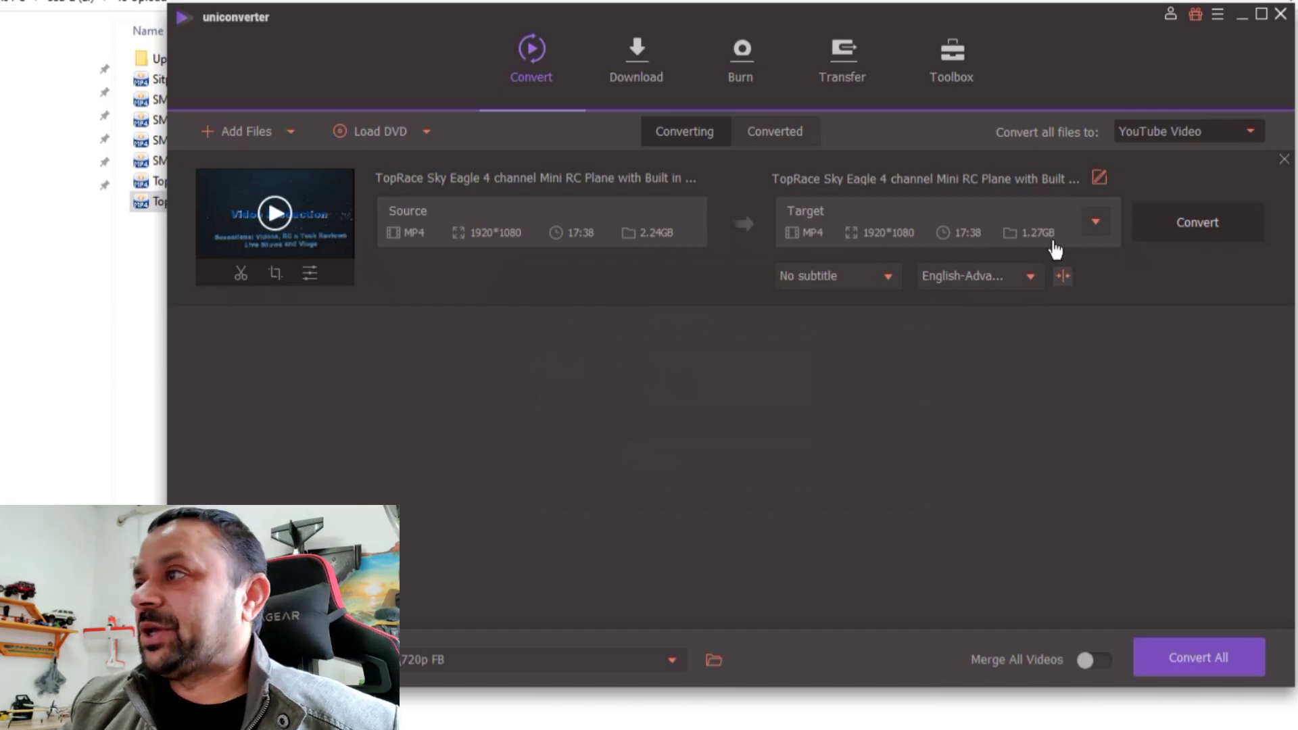
Delete the Same as source and HD 1080P YouTube presets.
left_click(1245, 134)
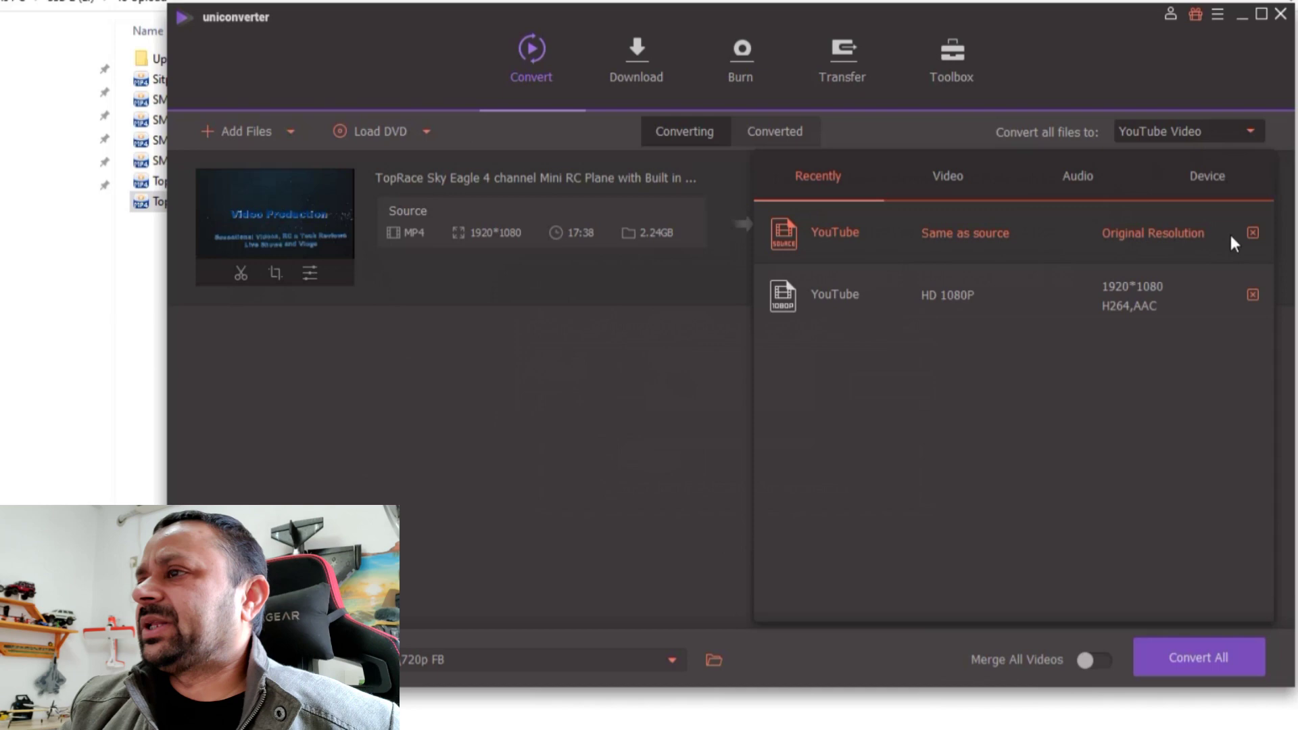
left_click(1253, 233)
left_click(1251, 232)
Choose YouTube HD 1080P under Video as the output for all files.
left_click(949, 173)
scroll(834, 453, "down", 3)
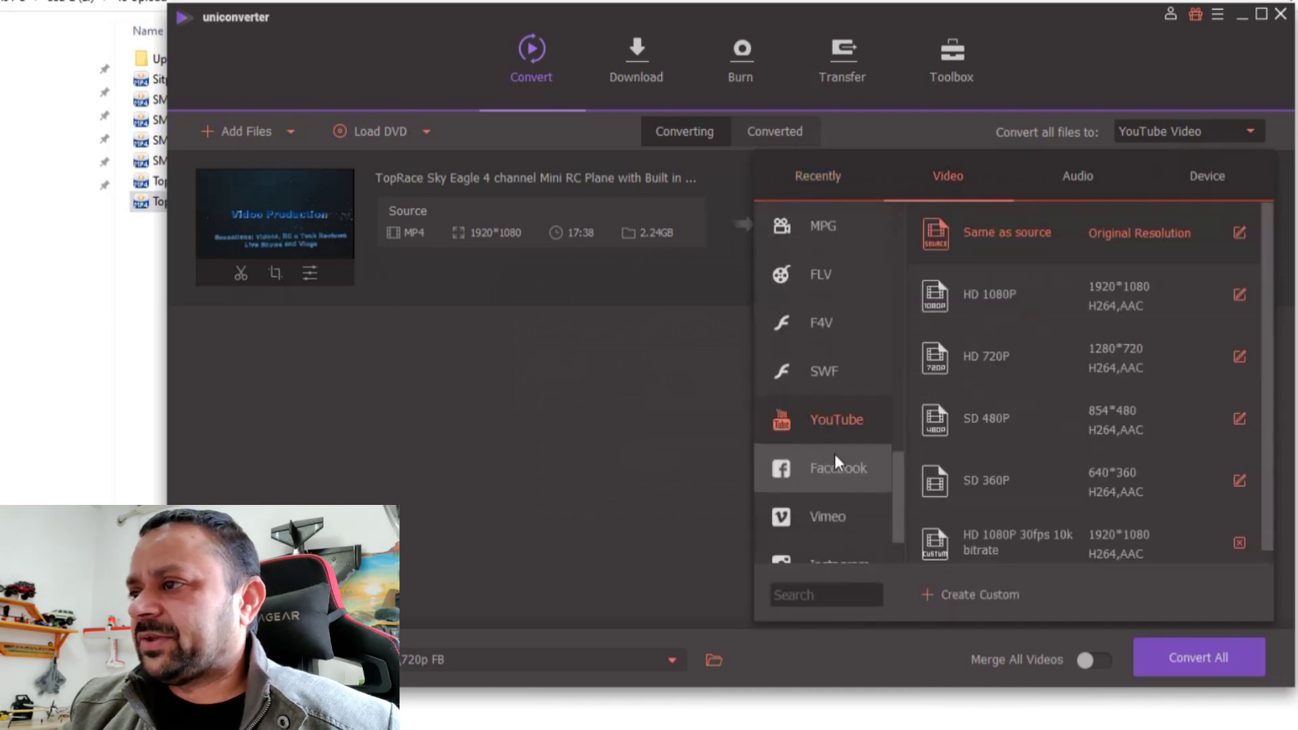
scroll(839, 541, "up", 10)
scroll(831, 328, "down", 8)
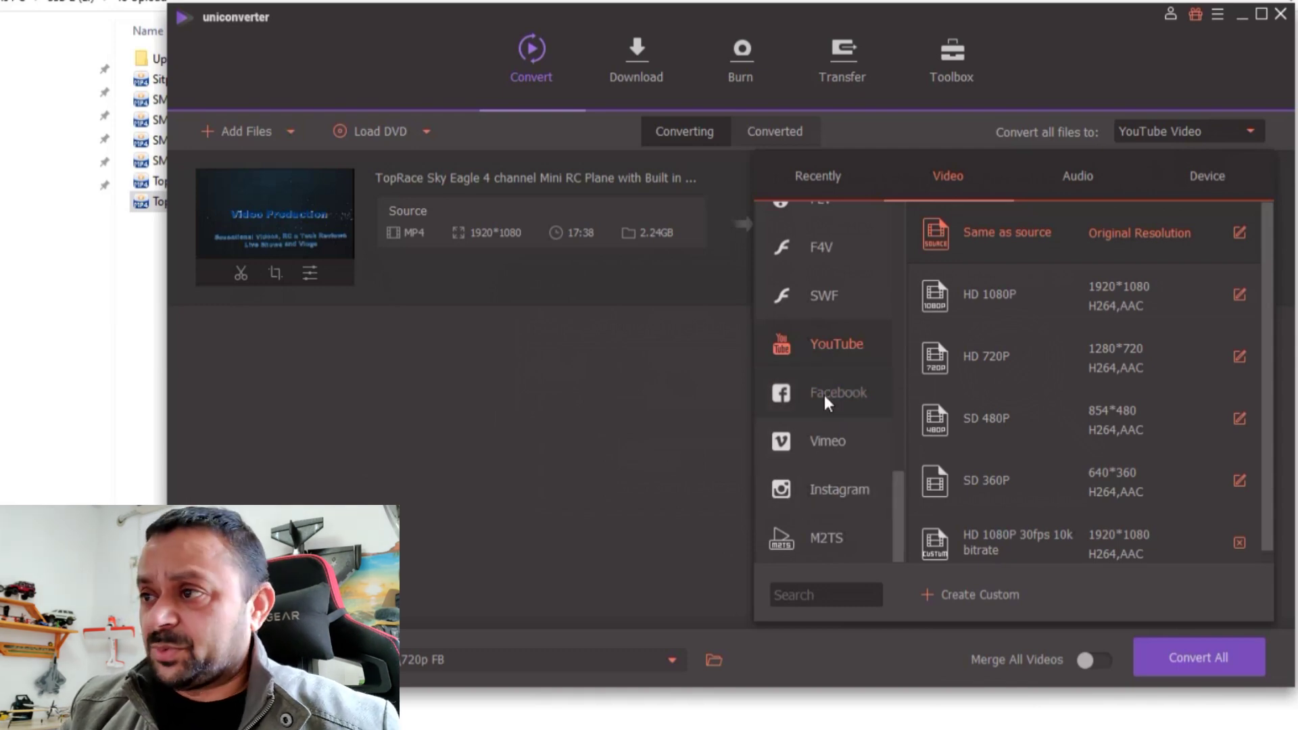
left_click(825, 398)
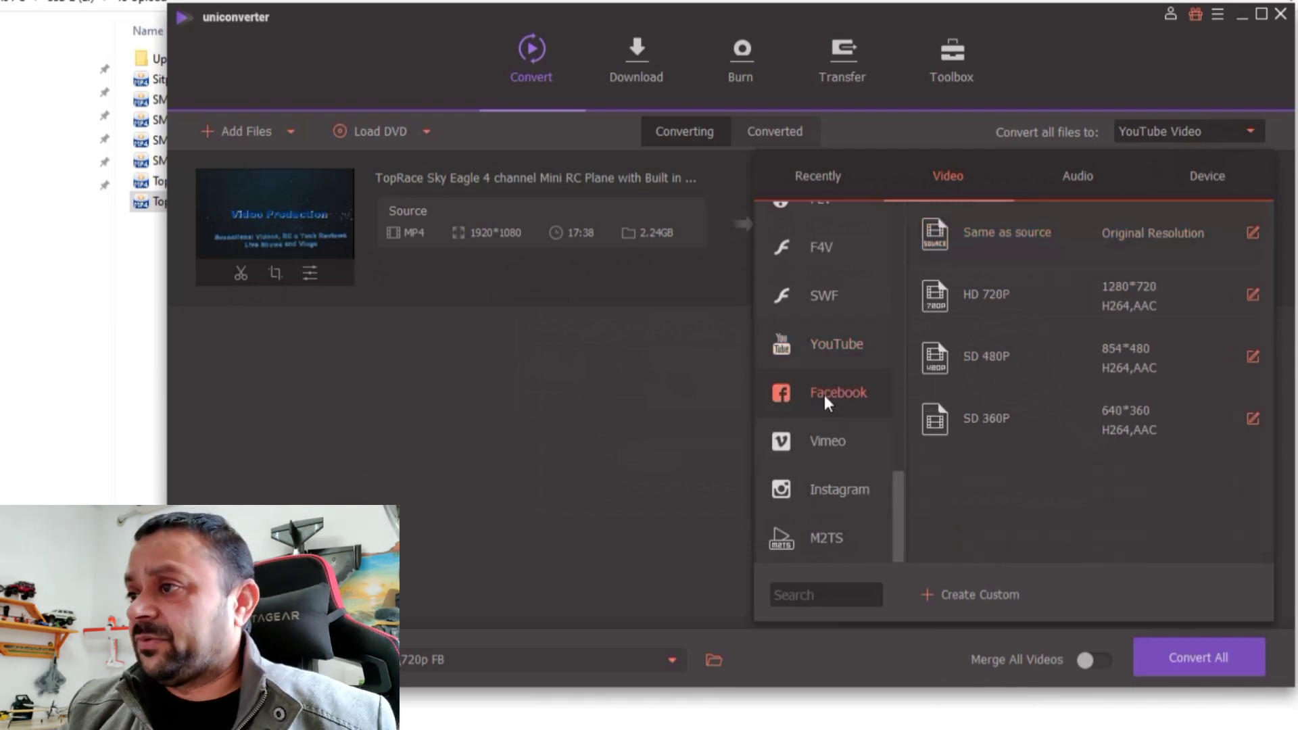
left_click(818, 348)
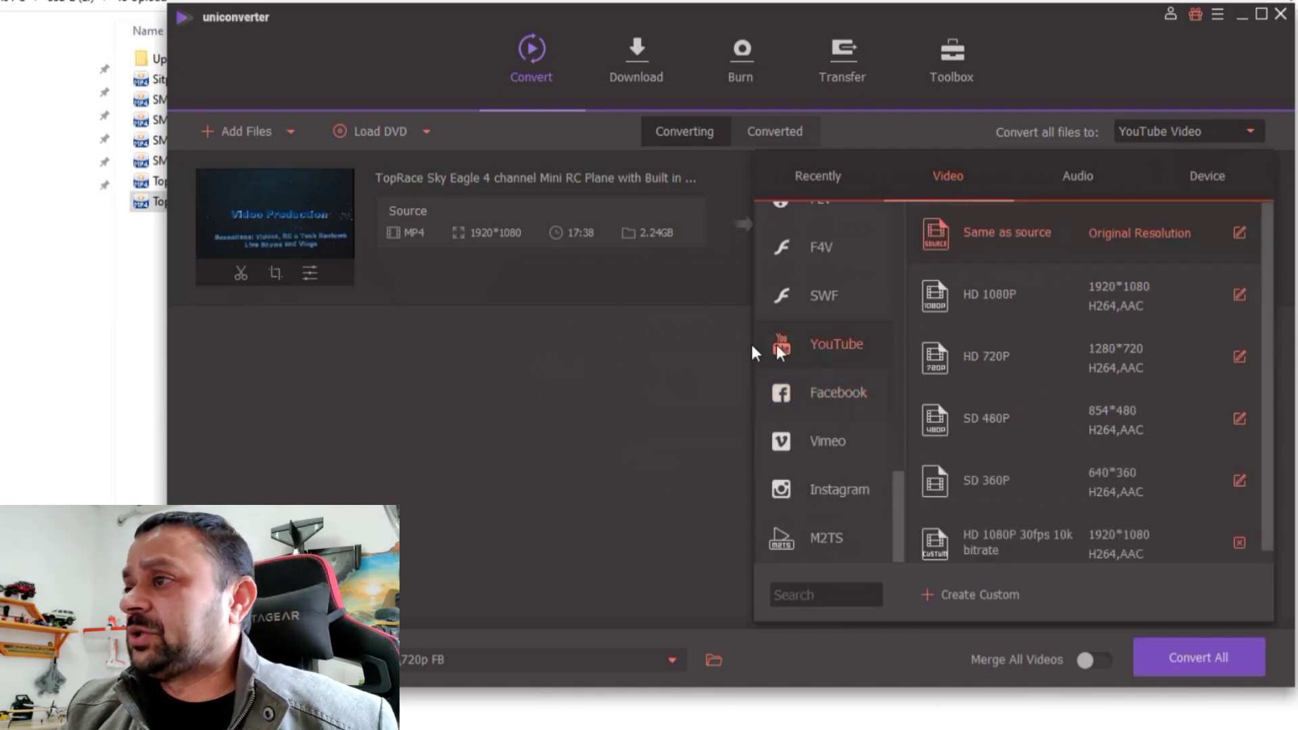
left_click(1194, 302)
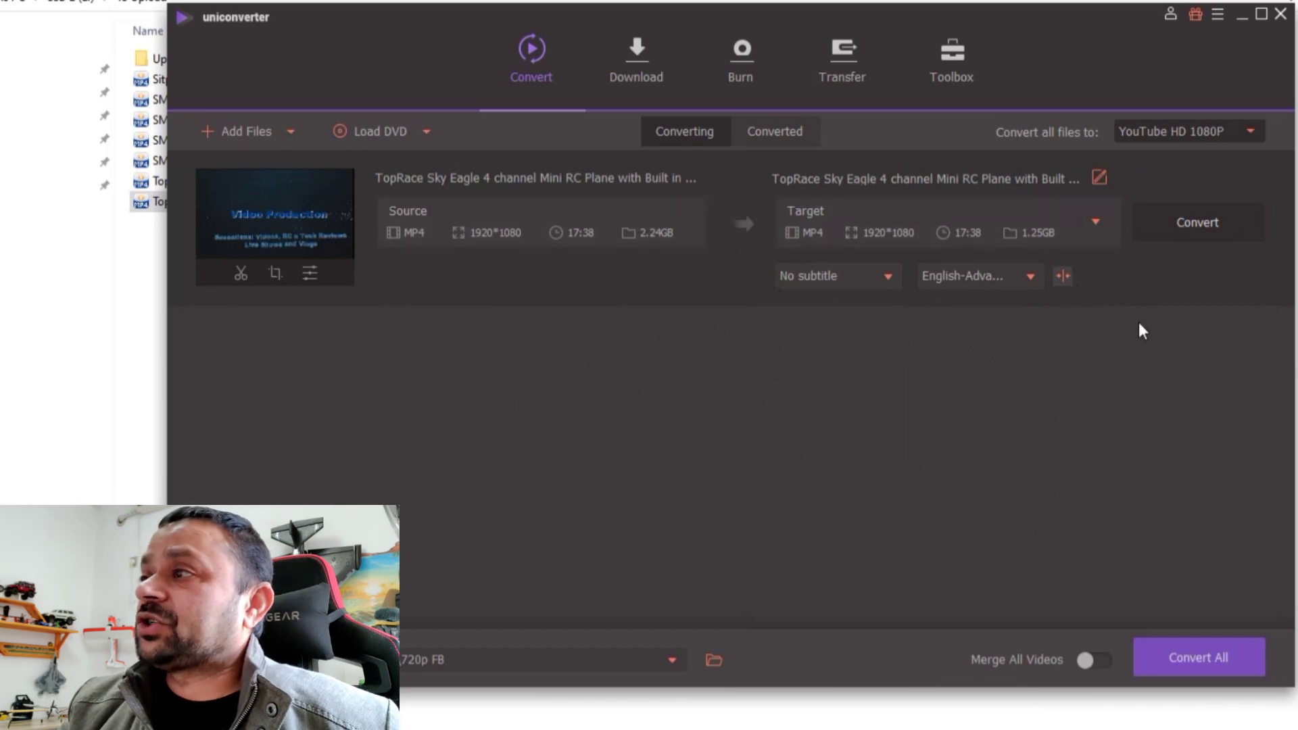
Create HD 1080P Custom2 with High Quality, 8000 kbps video and 320 kbps audio bitrate.
left_click(1251, 133)
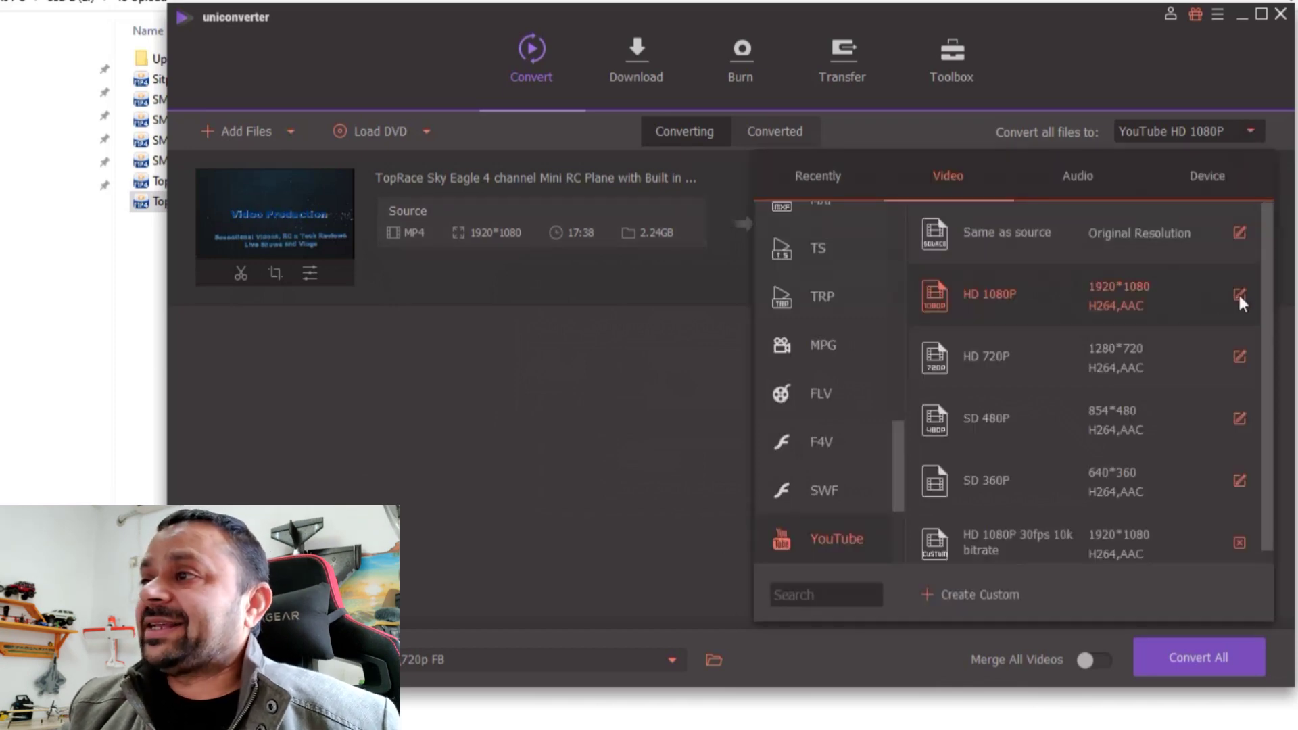
left_click(1239, 295)
left_click(891, 306)
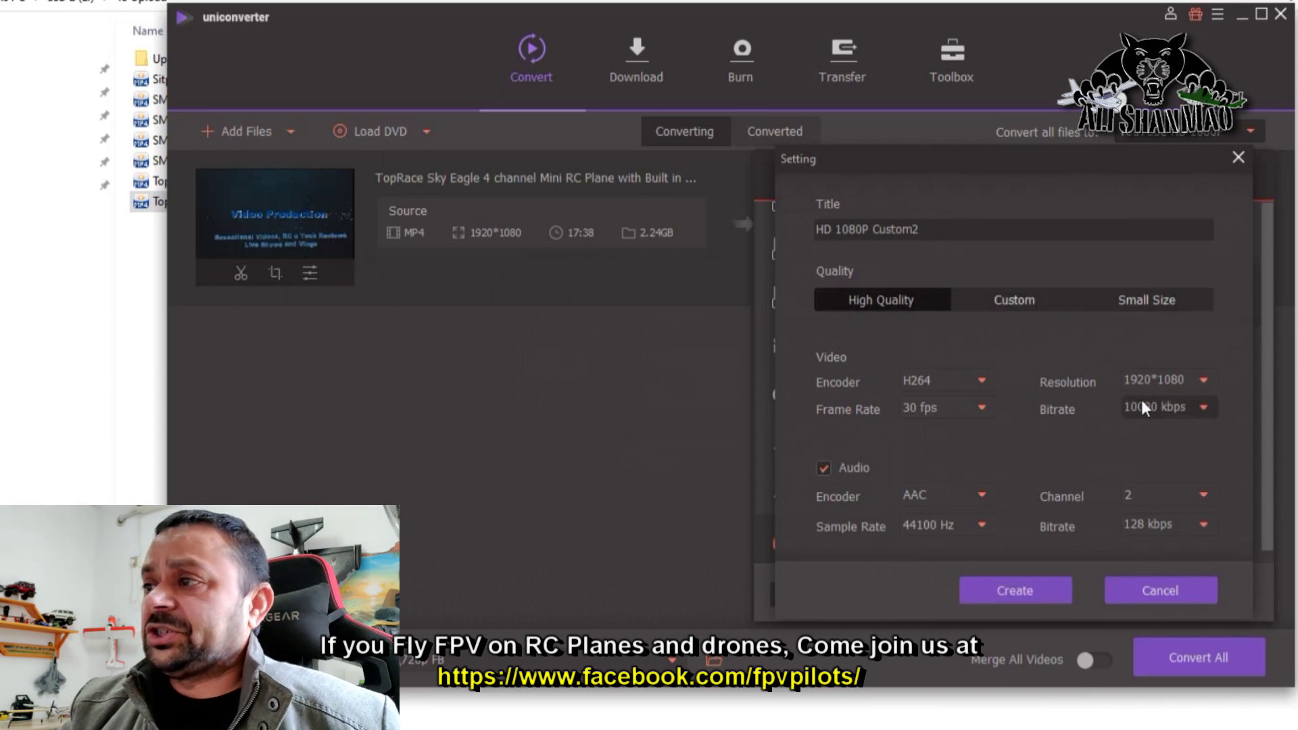
left_click(1201, 407)
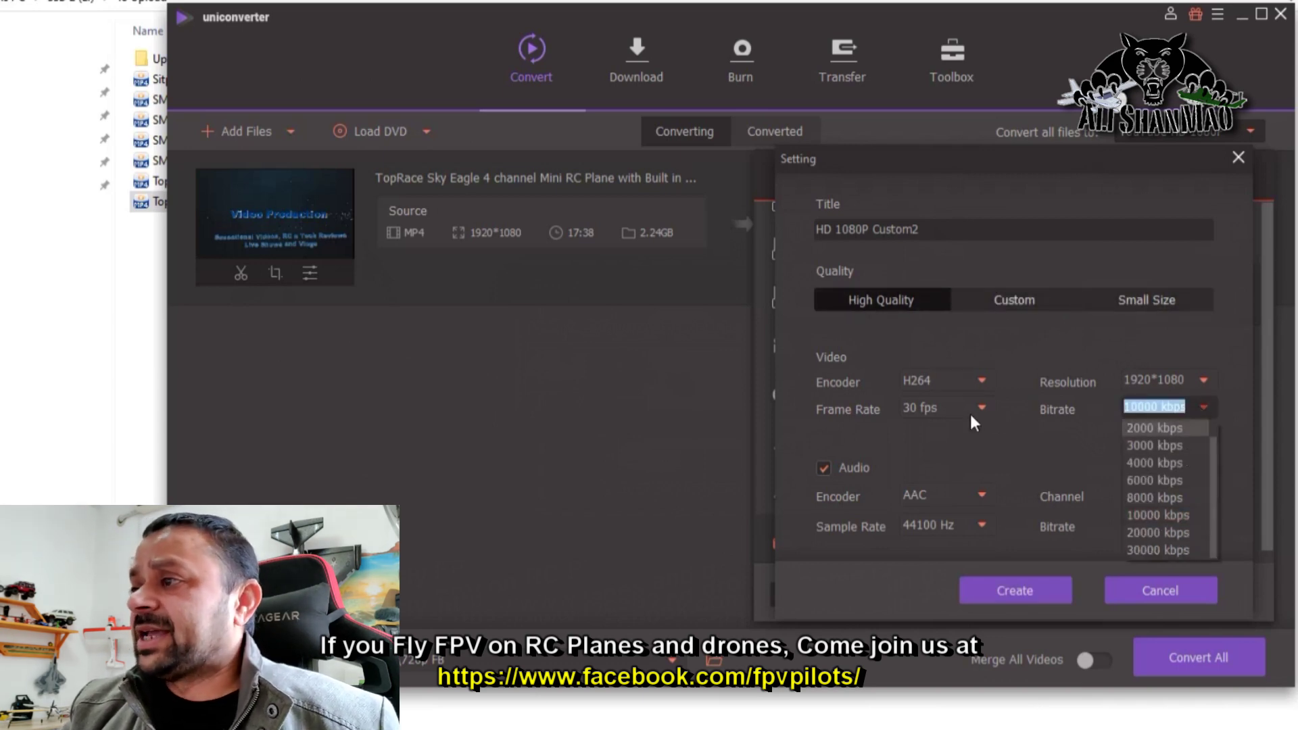
left_click(1033, 446)
left_click(1205, 408)
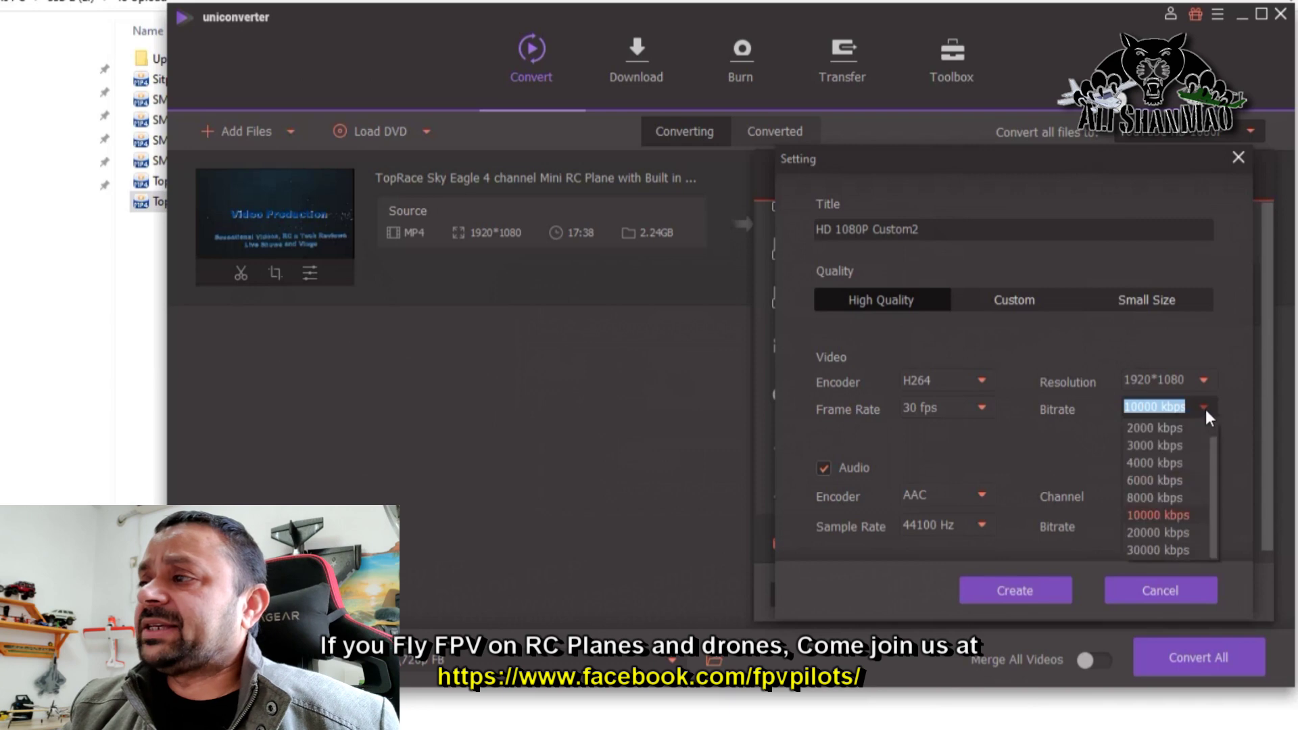
left_click(1153, 497)
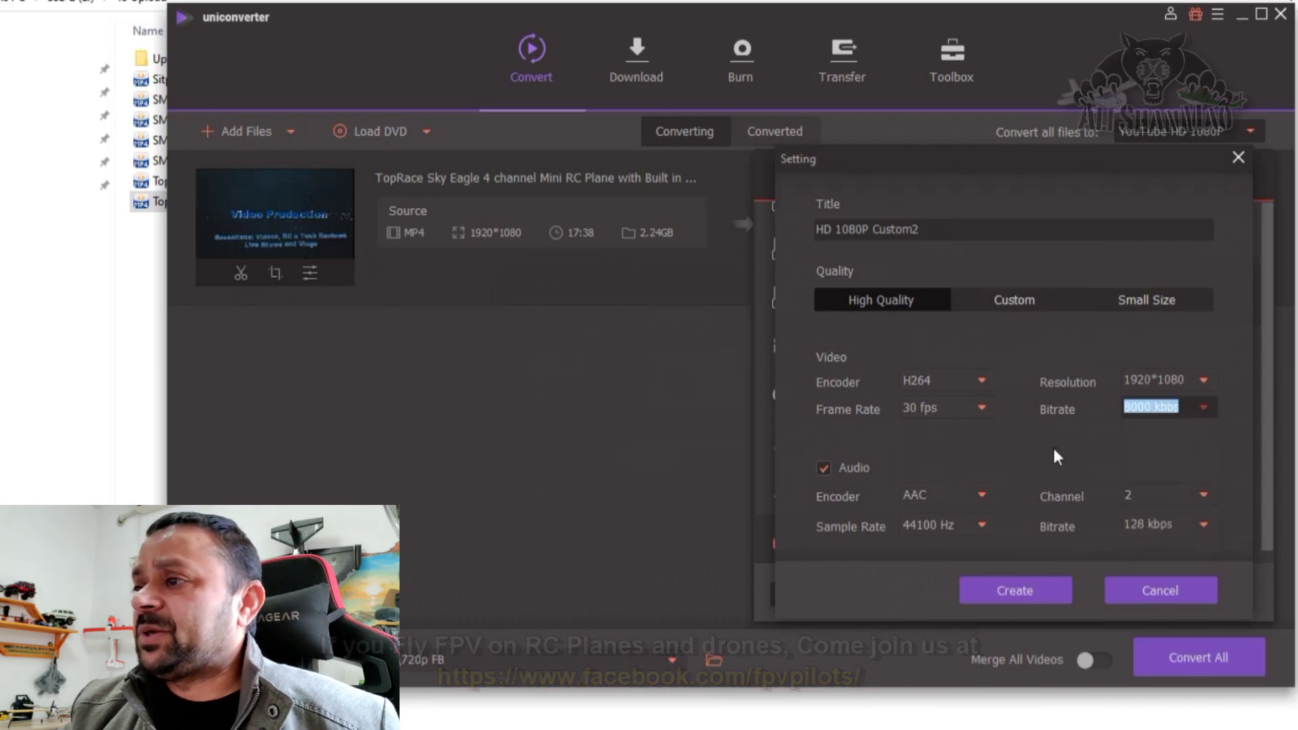
left_click(1203, 526)
left_click(1147, 631)
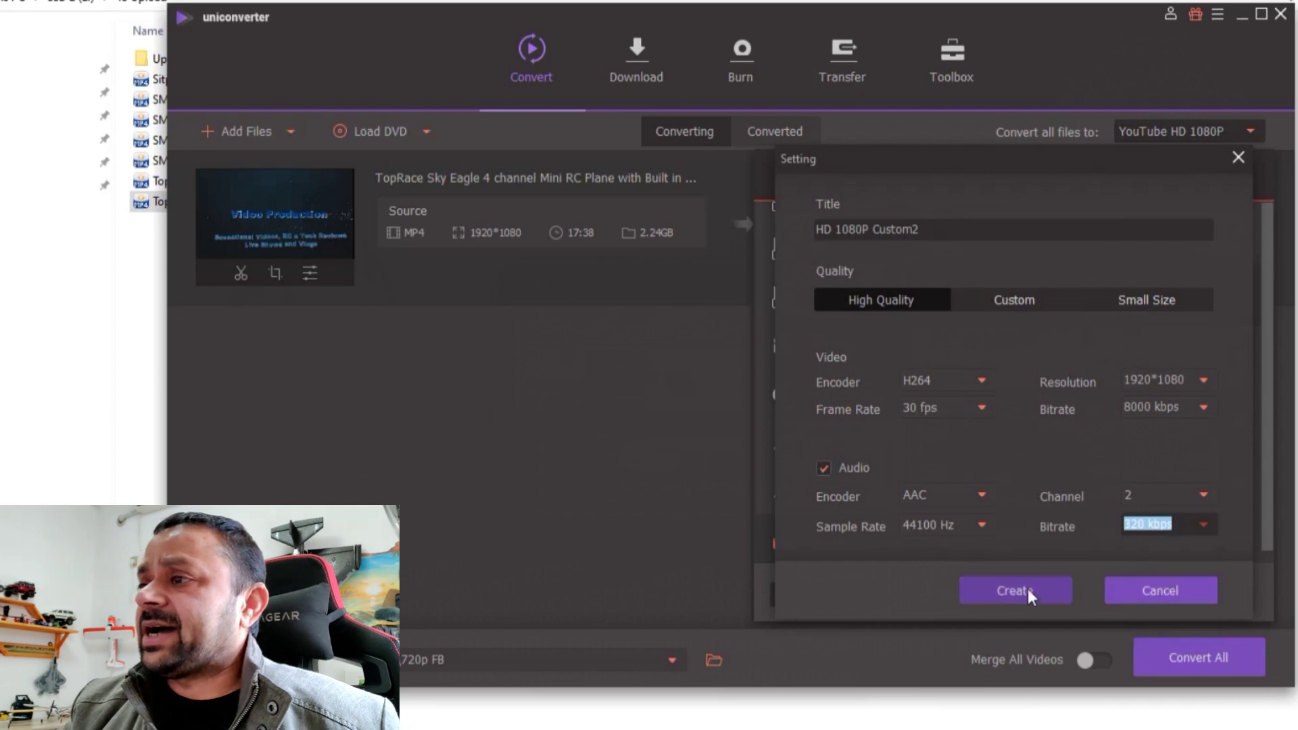
left_click(1028, 590)
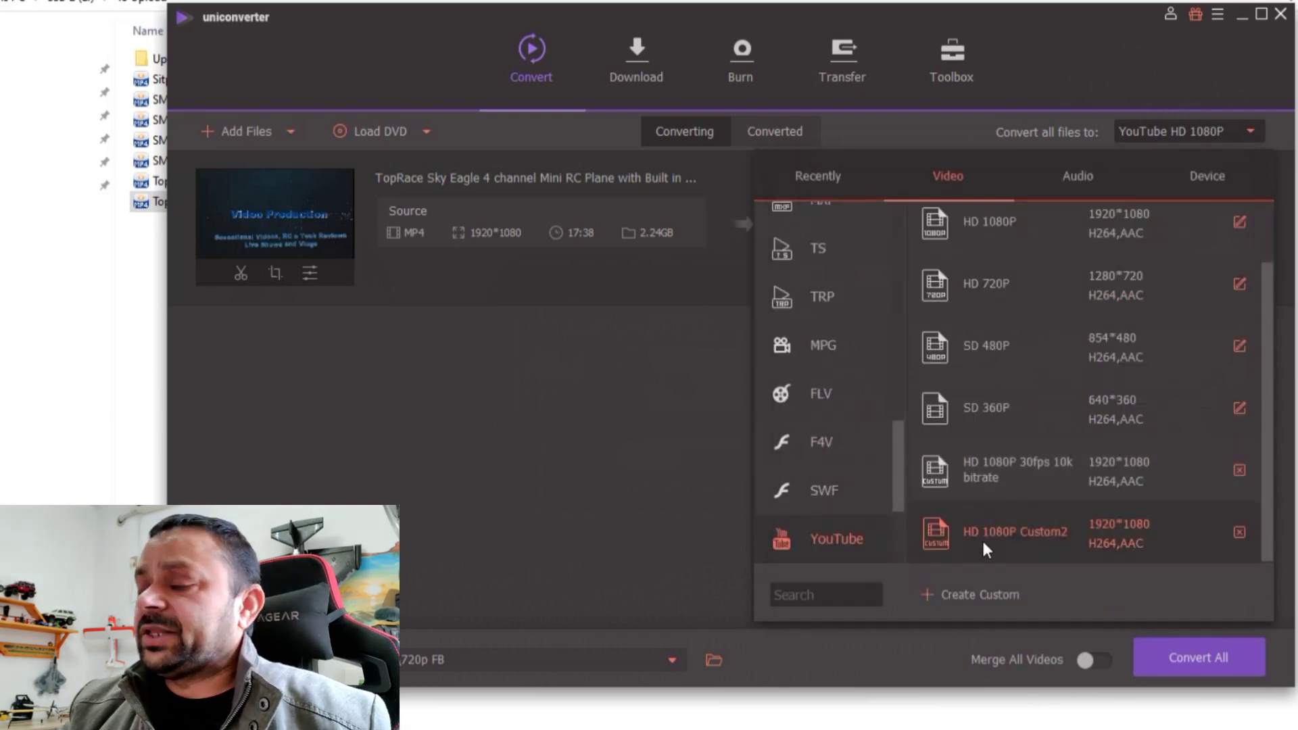
left_click(545, 481)
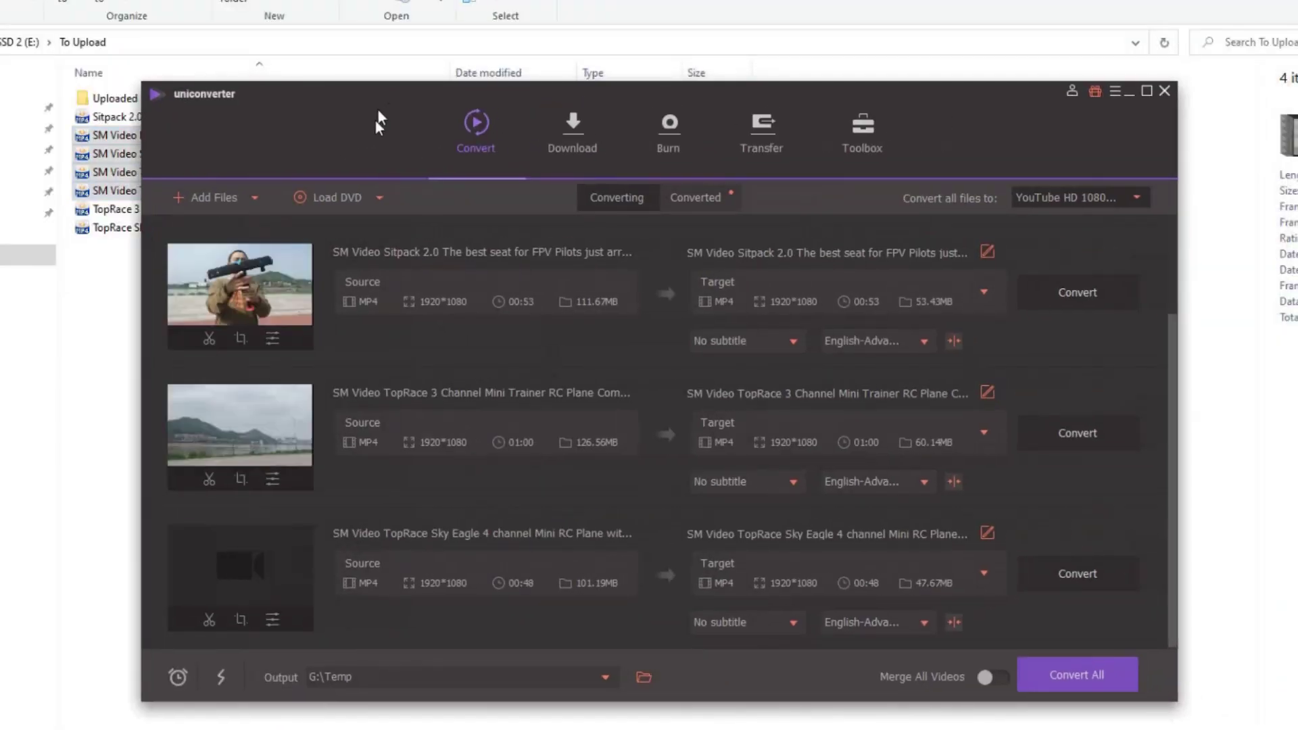
Bring up the YouTube output presets, briefly checking the Same as source settings.
left_click(1137, 198)
scroll(744, 560, "up", 8)
scroll(744, 560, "down", 5)
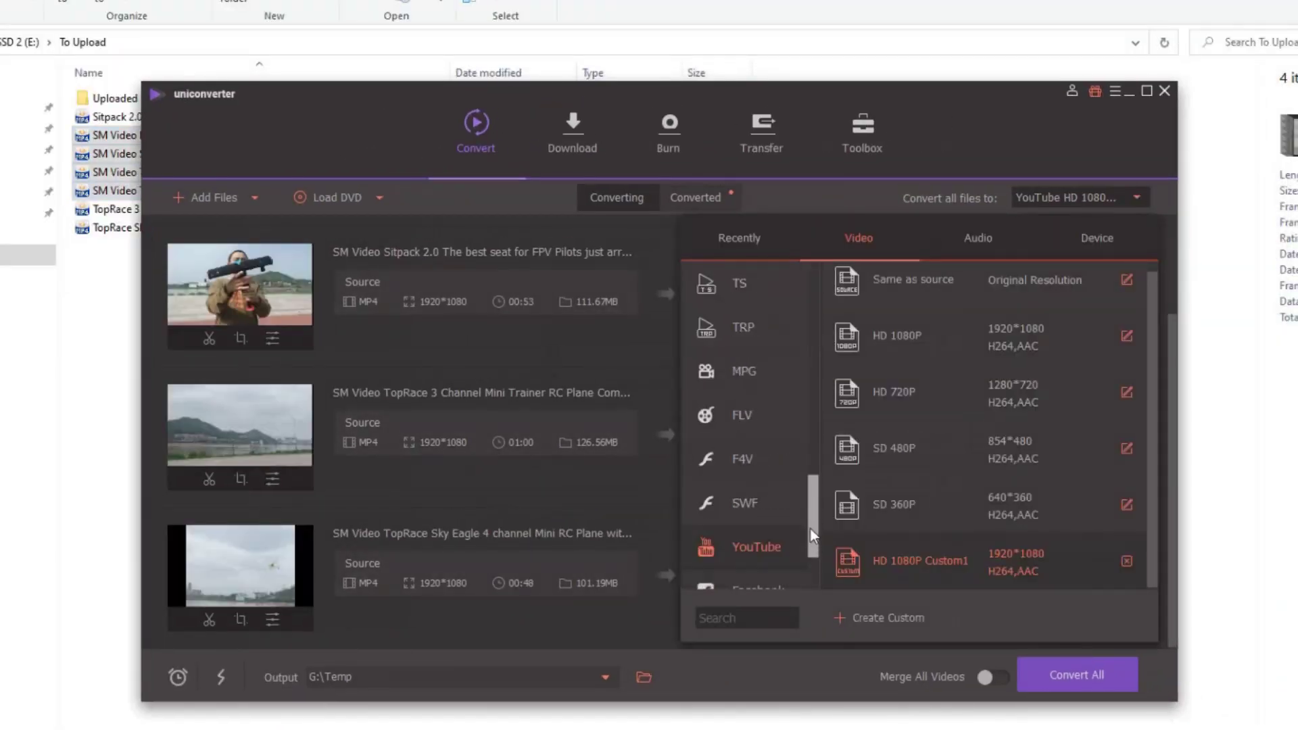
left_click(750, 464)
left_click(899, 447)
left_click(1137, 198)
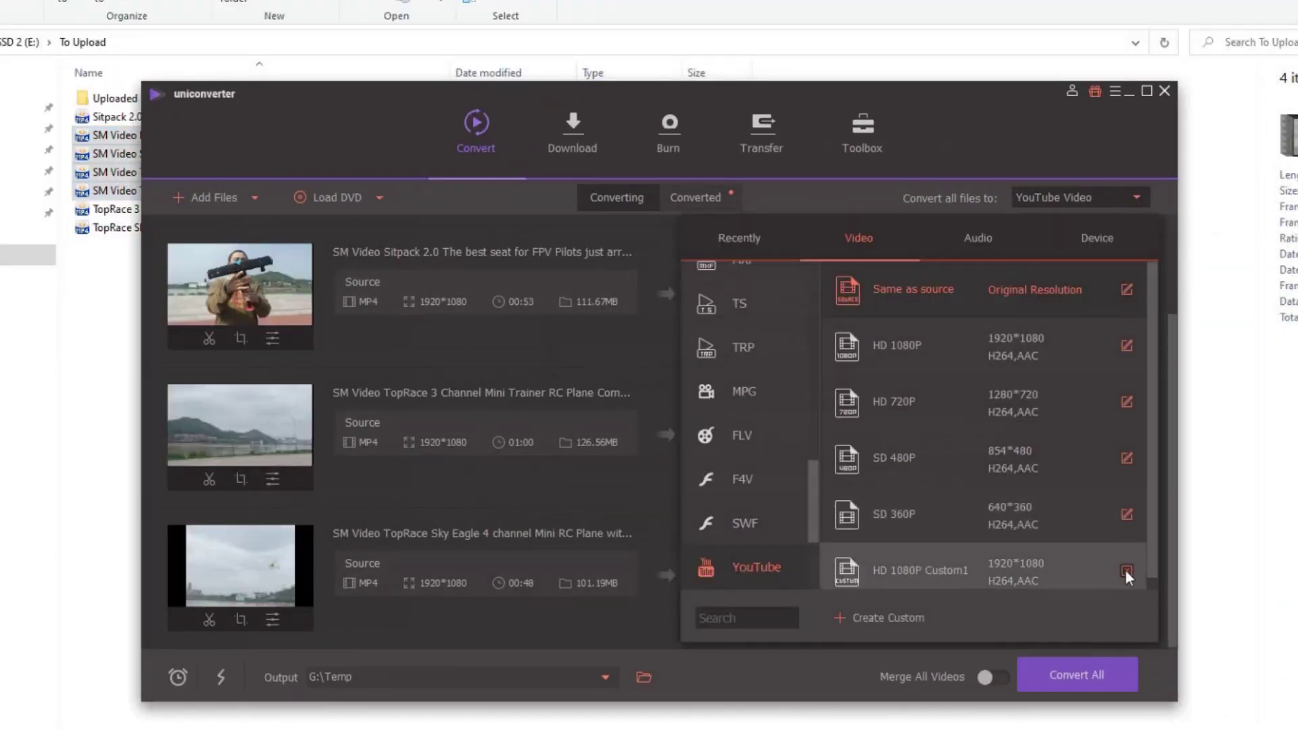
left_click(1127, 289)
left_click(1125, 221)
Create HD 1080P Custom1 at 6000 kbps video bitrate and convert all three clips.
left_click(1126, 345)
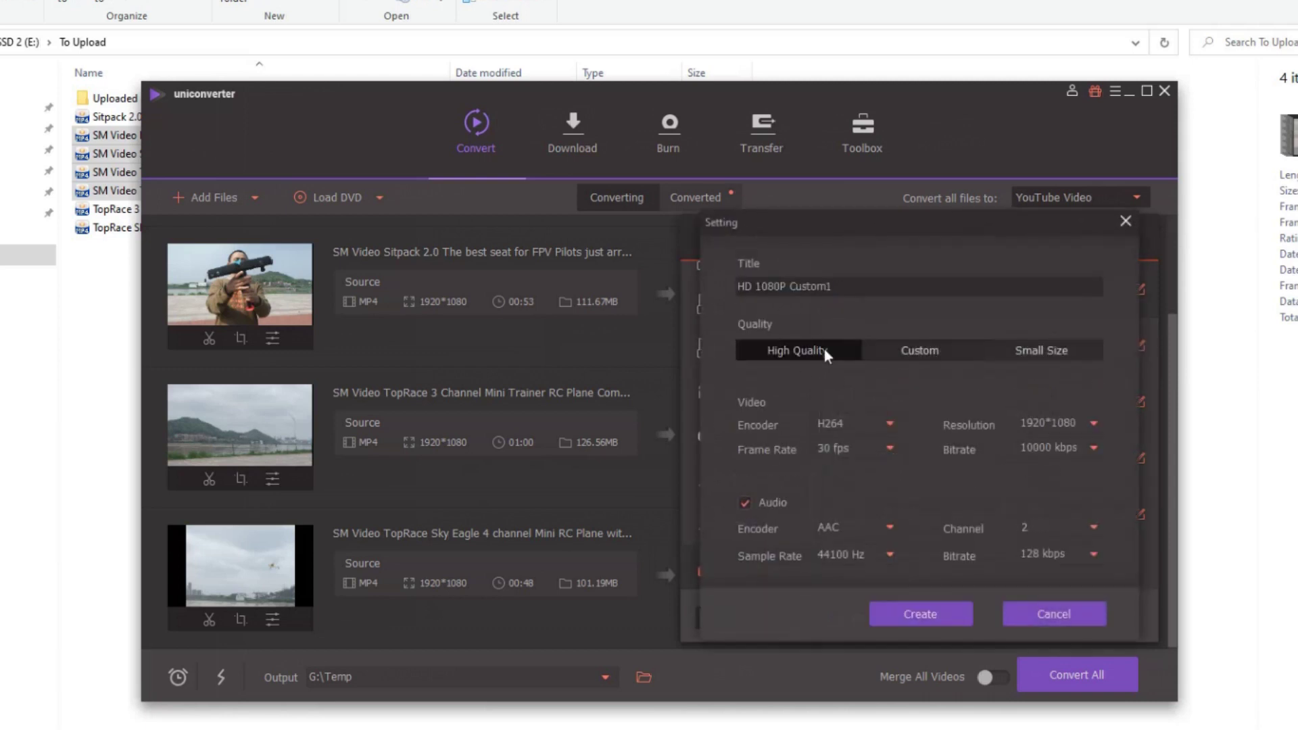
left_click(1093, 449)
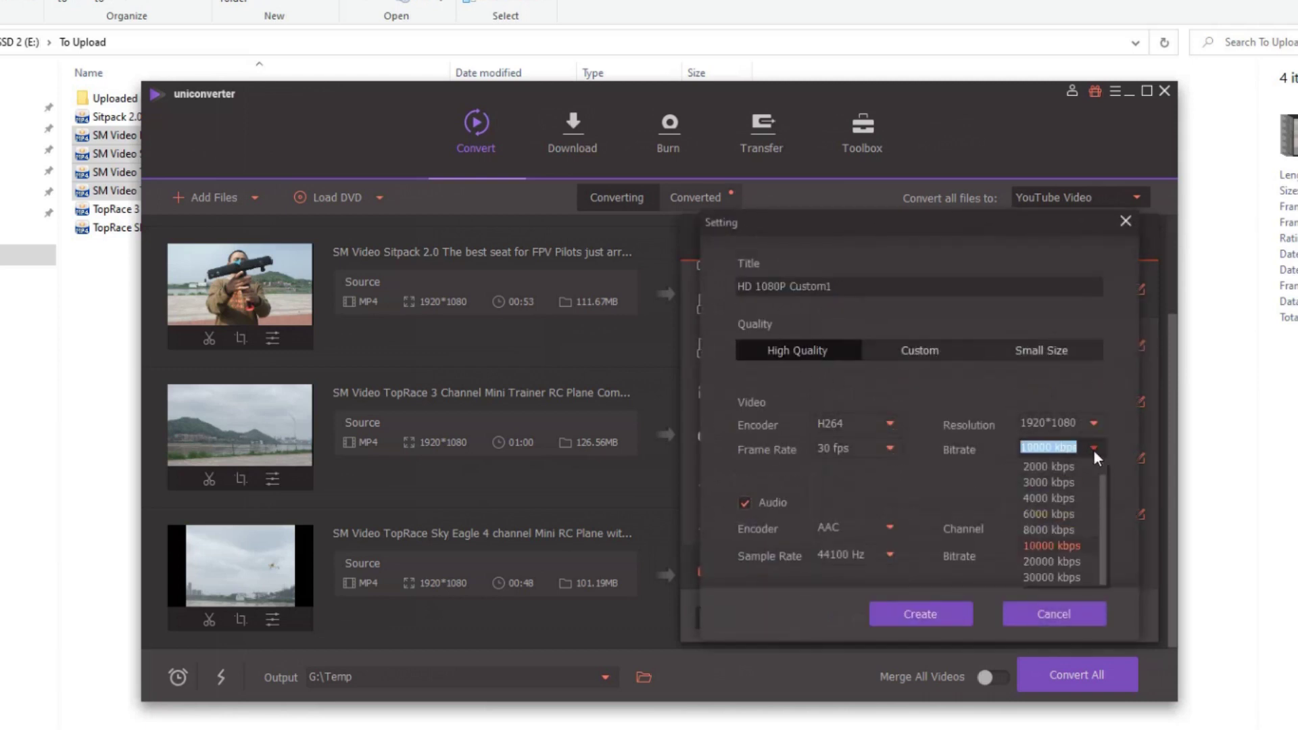
left_click(1060, 514)
left_click(1091, 556)
left_click(971, 615)
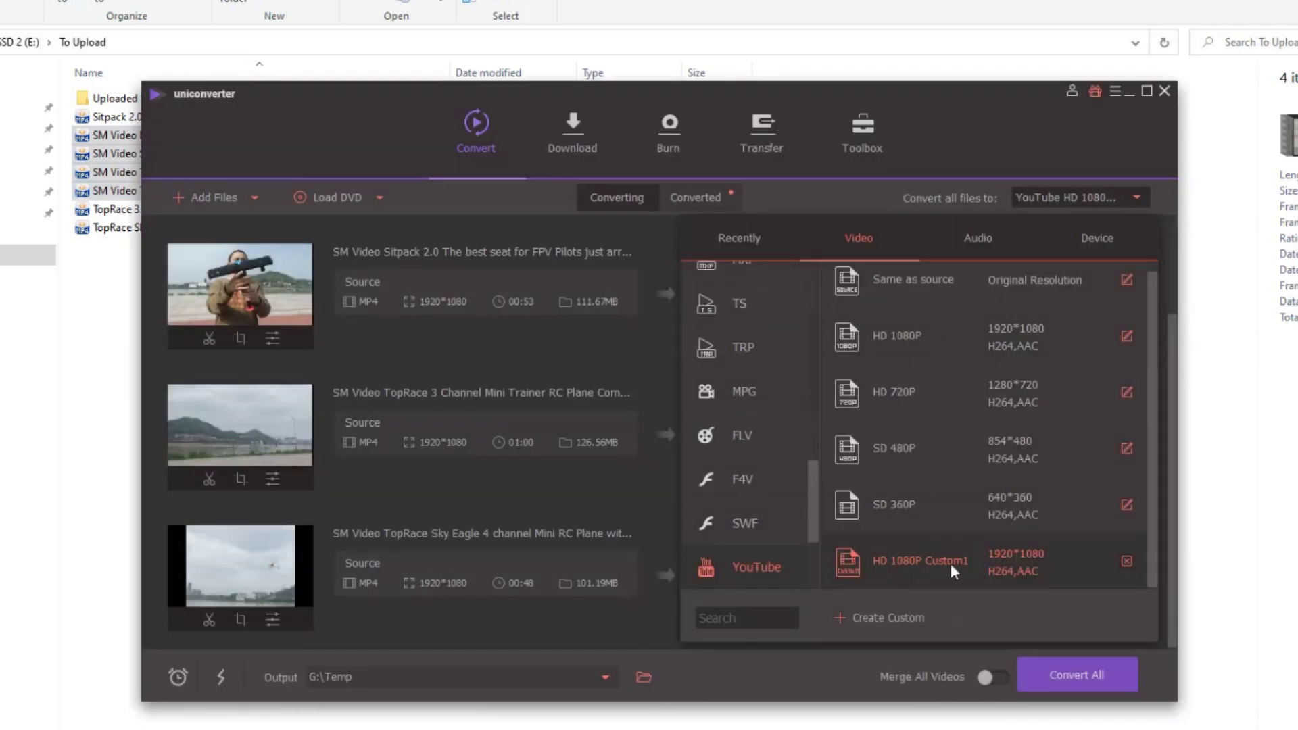
left_click(1072, 671)
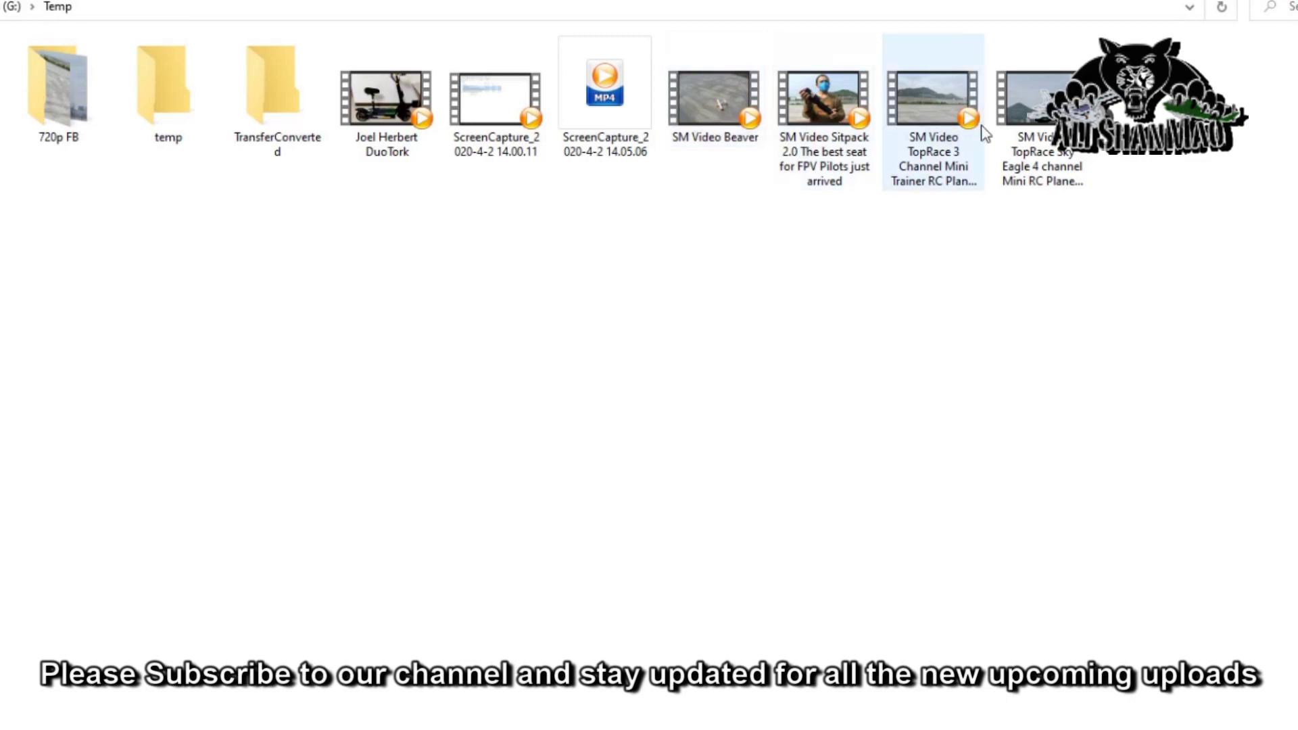
Play the converted TopRace 3 Channel Mini Trainer video from G:\Temp, then pause it.
double_click(1042, 108)
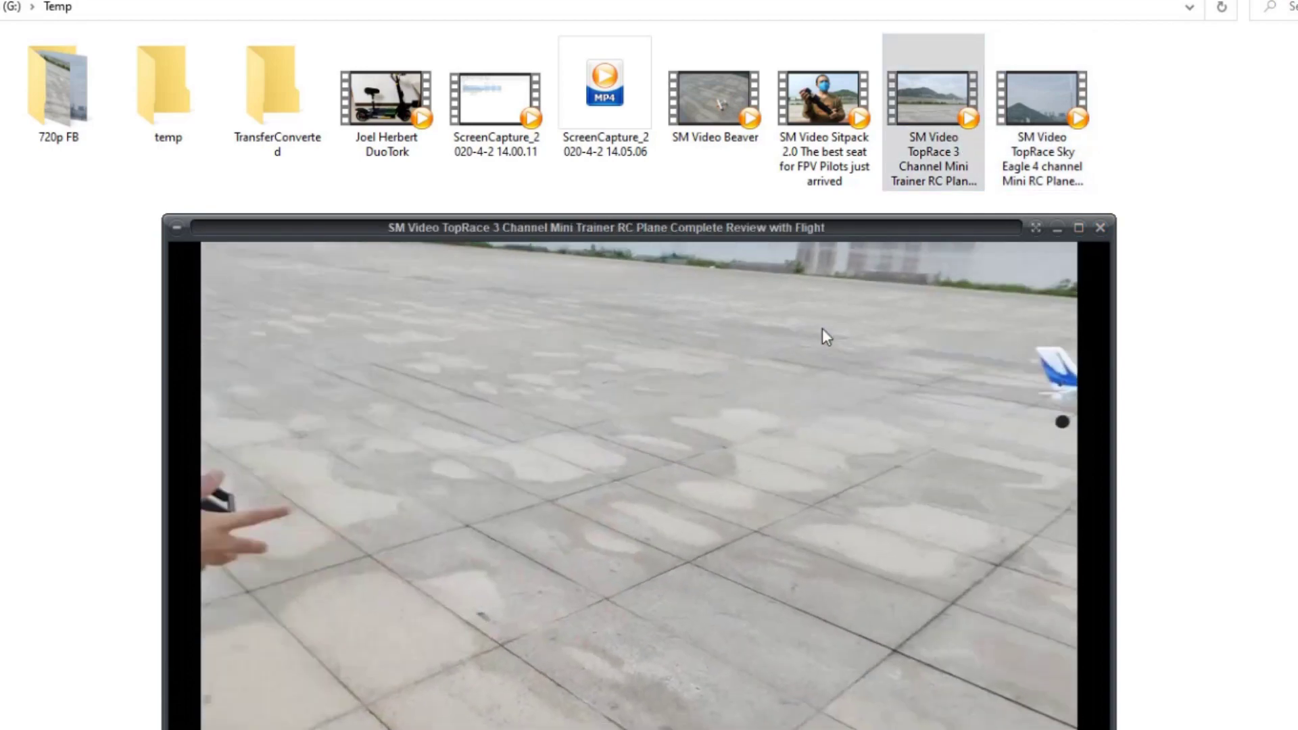
key("space")
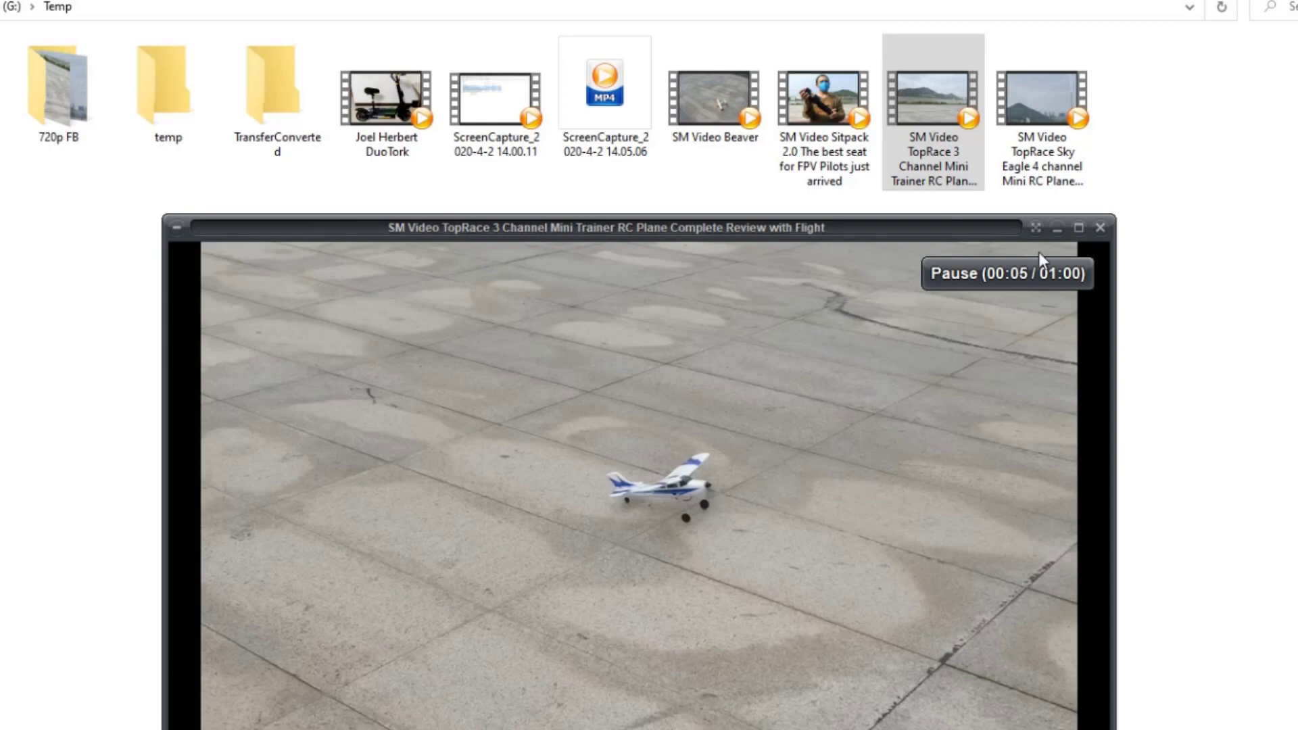